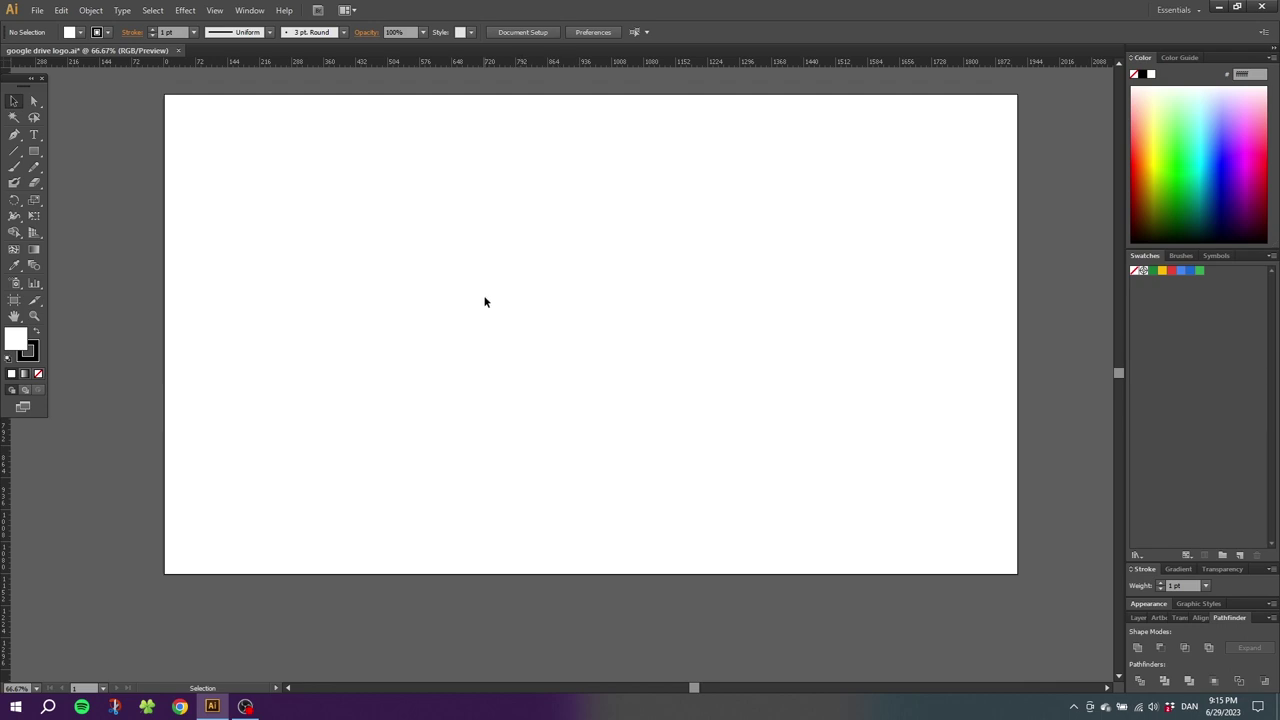
Step: Draw a three-point star, a triangle about 487.76 × 422.41 px, on the artboard
drag(36, 155, 95, 214)
drag(466, 280, 591, 340)
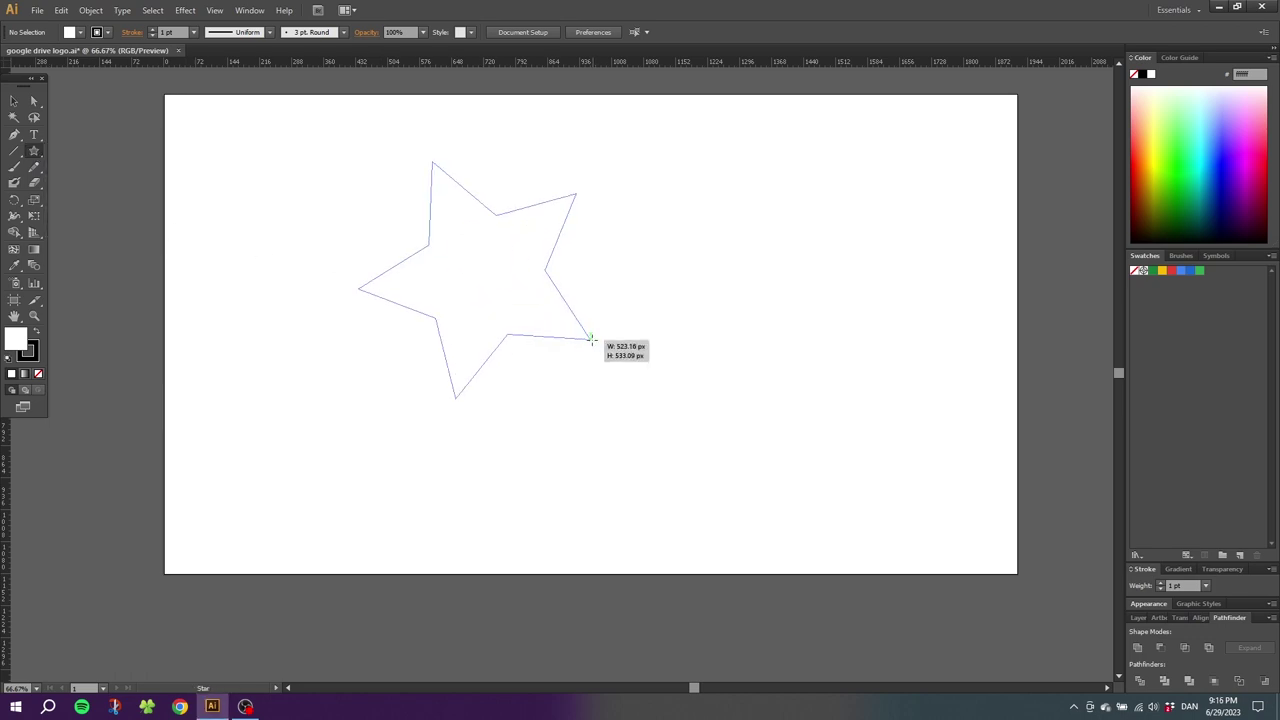
drag(591, 340, 591, 340)
key(Down)
key(Down)
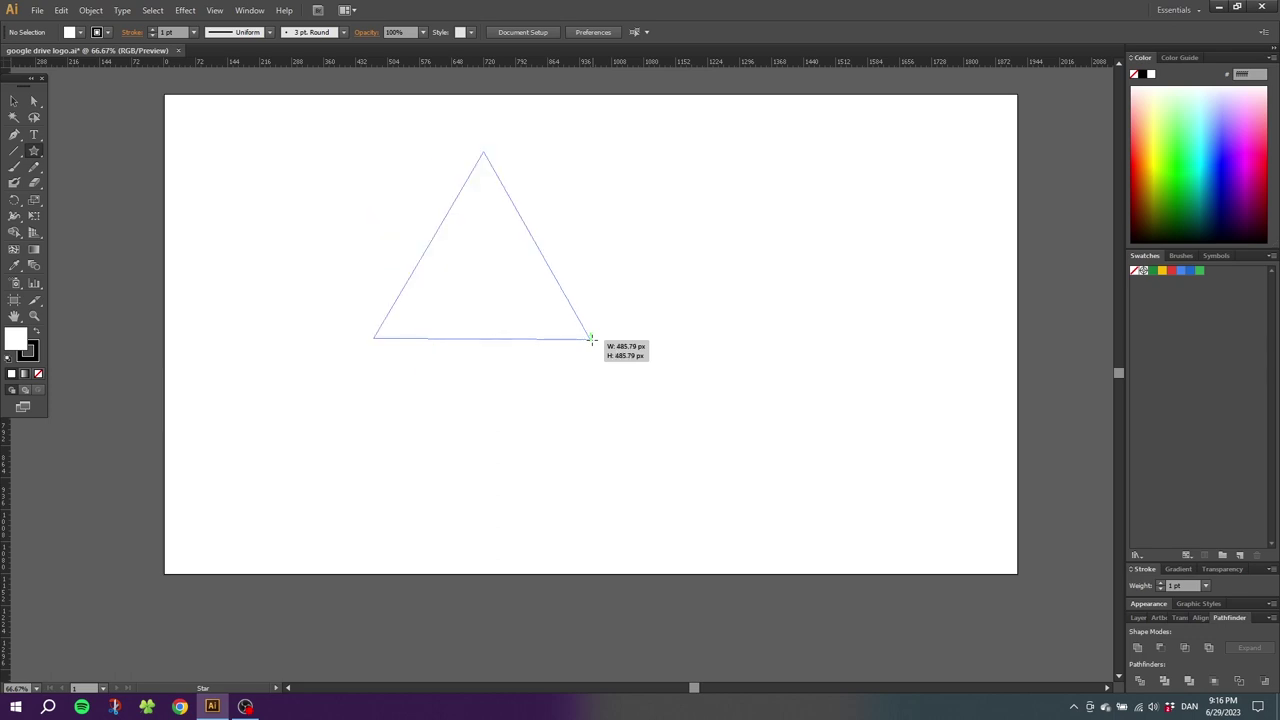
drag(591, 340, 591, 340)
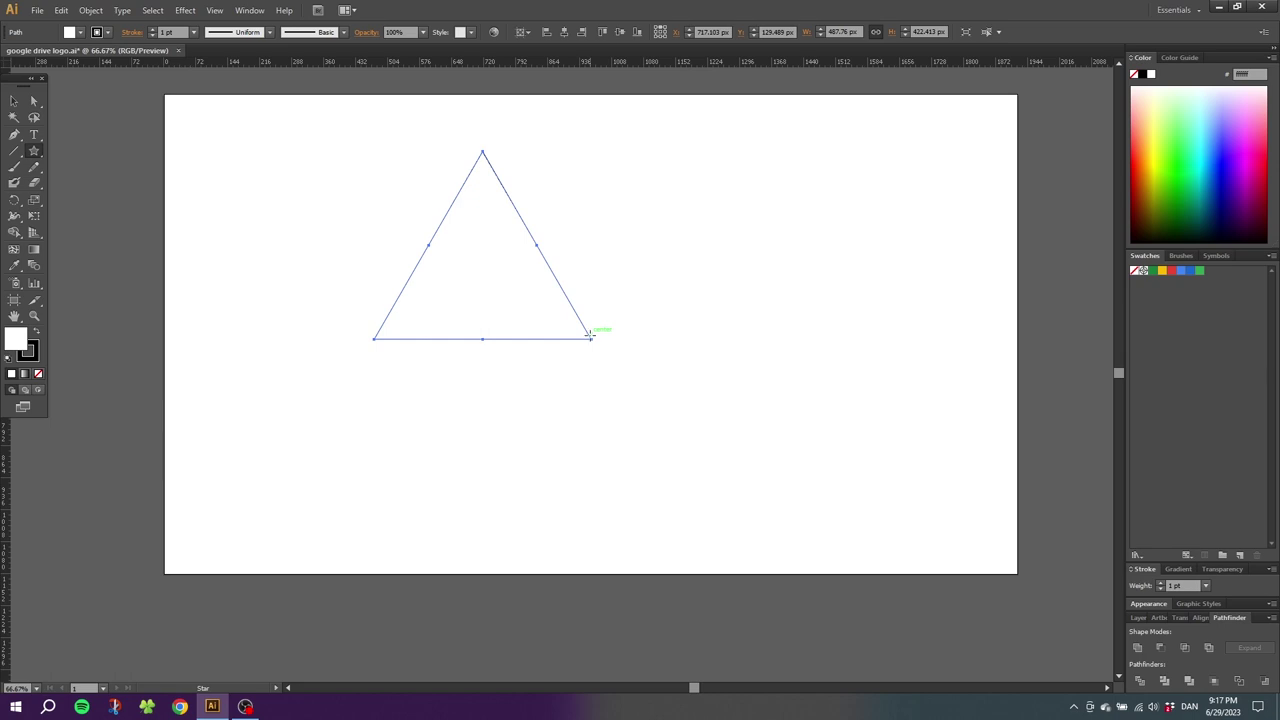
Step: With proportions constrained, set the triangle's width to 100 px so it becomes 86.603 px tall
click(876, 32)
click(877, 33)
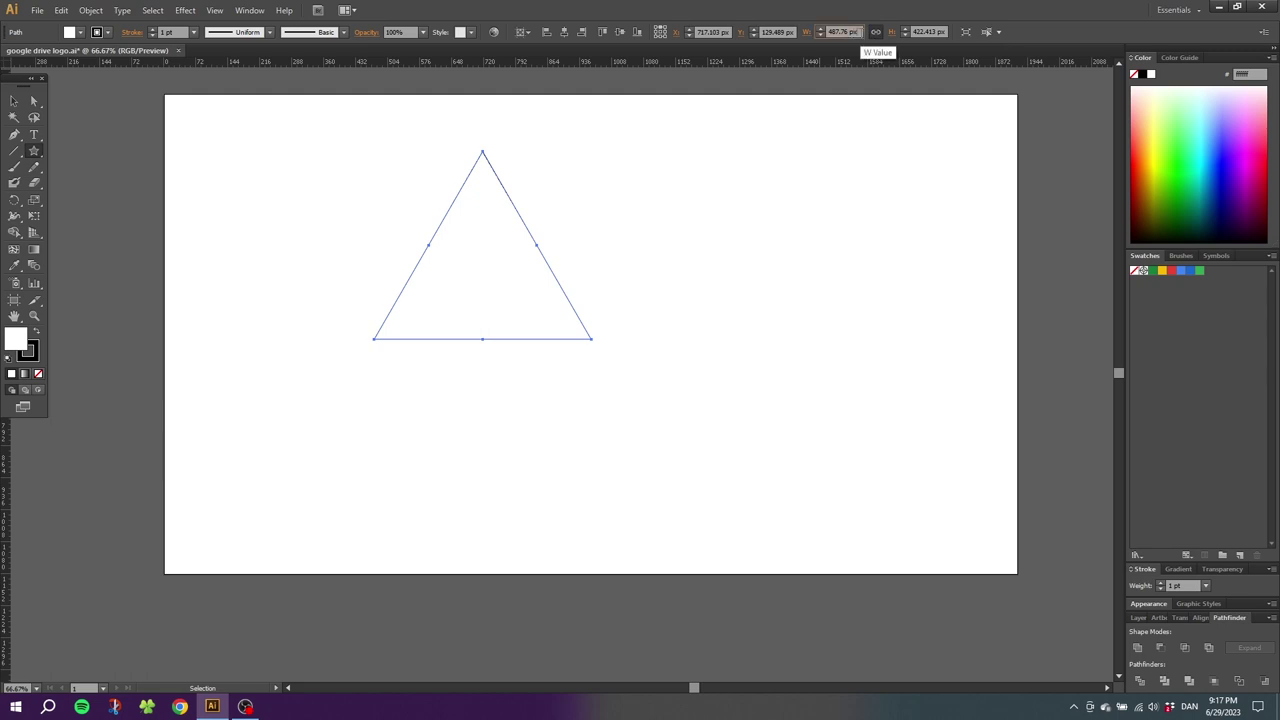
click(843, 32)
text(100)
key(Return)
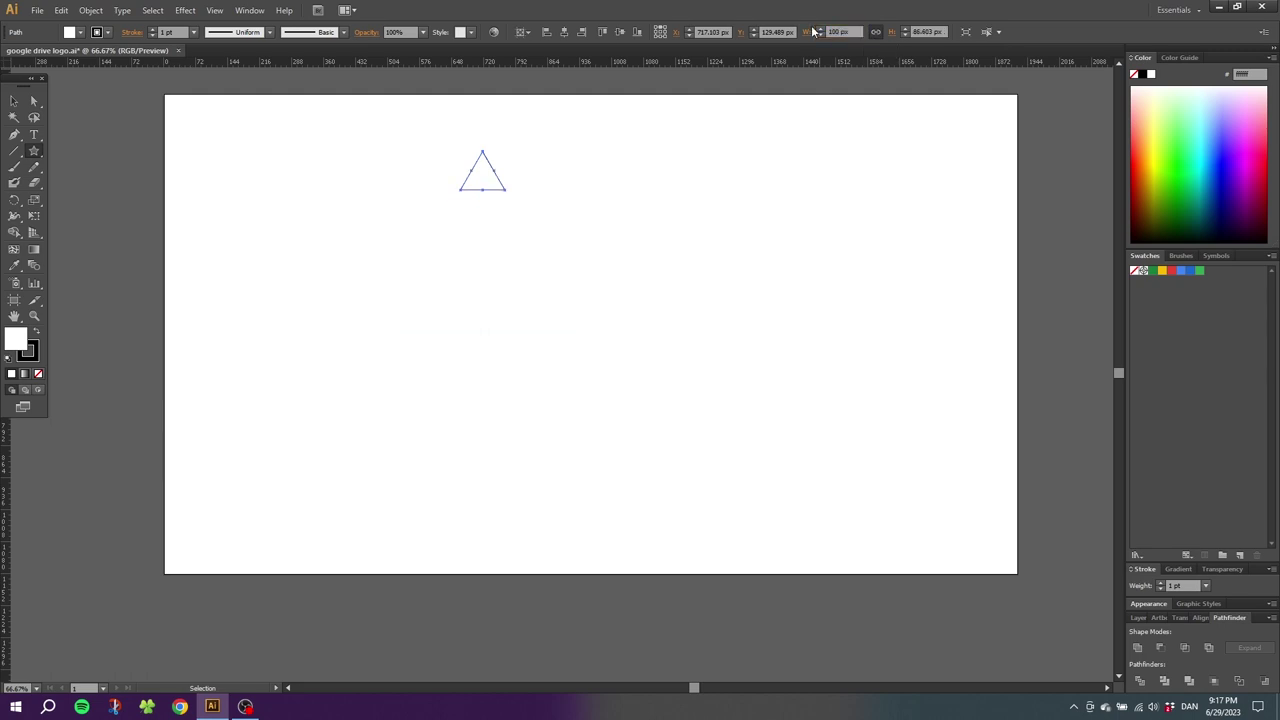
Step: Zoom in on the small triangle and move it toward the middle of the view
click(33, 316)
drag(369, 126, 697, 355)
click(14, 101)
click(407, 181)
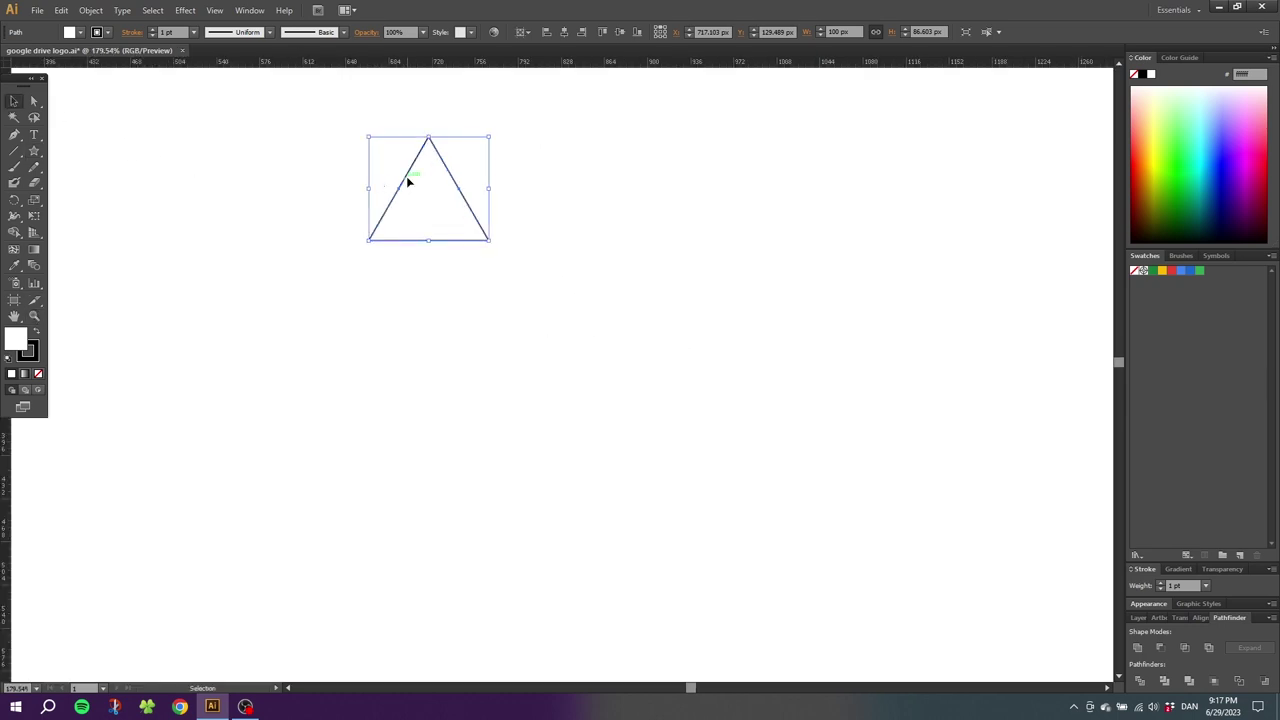
drag(445, 170, 537, 326)
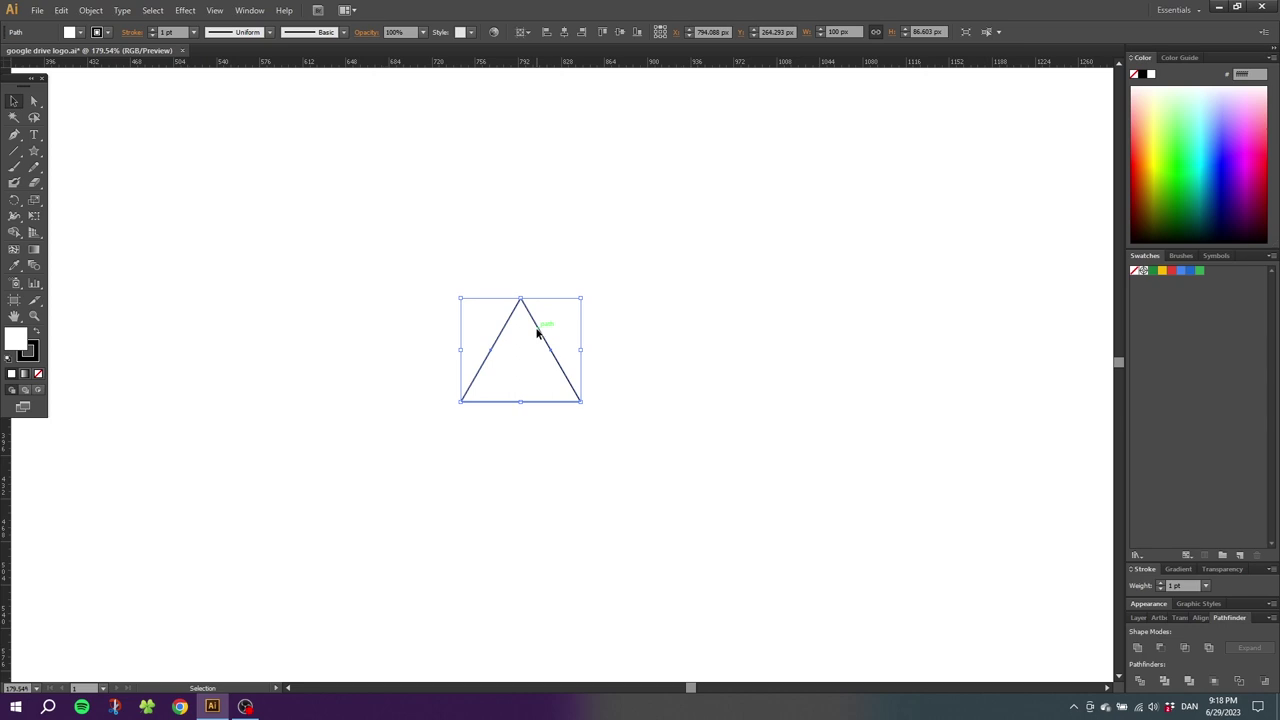
Step: Duplicate the triangle, rotate it 180°, and place inverted copies above the apex and at both base corners
drag(537, 333, 697, 335)
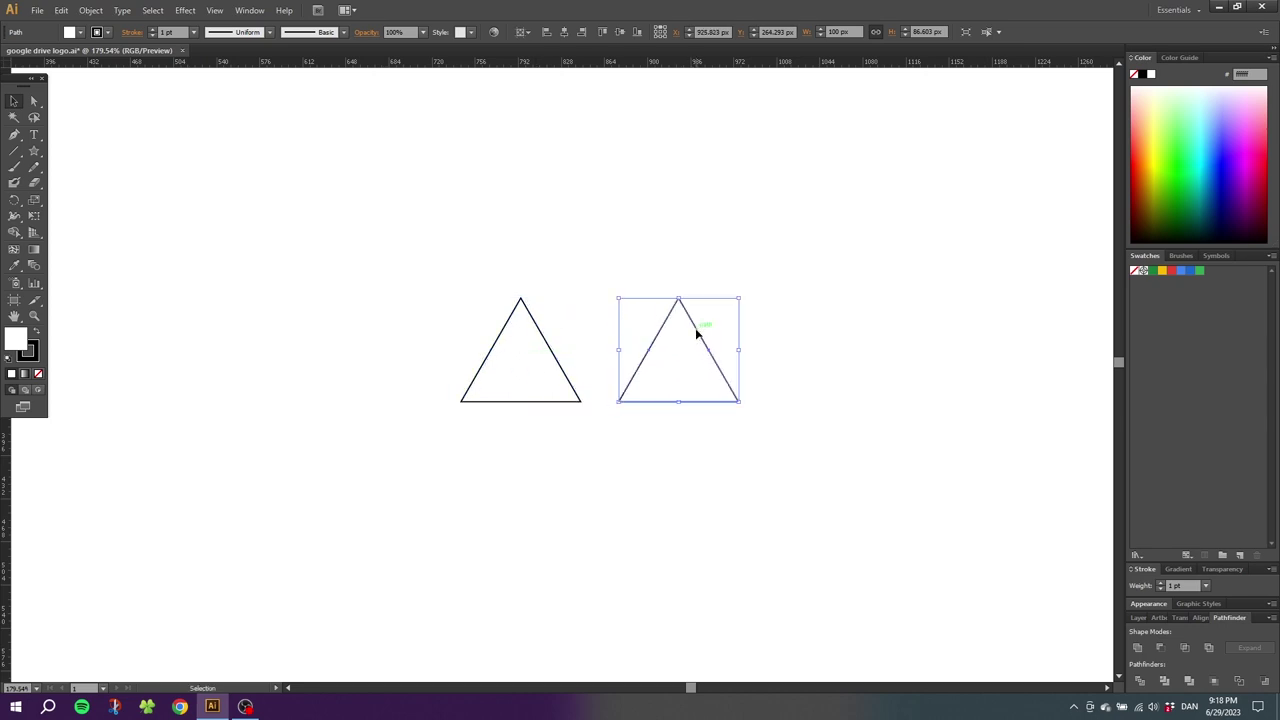
key(ctrl+shift+b)
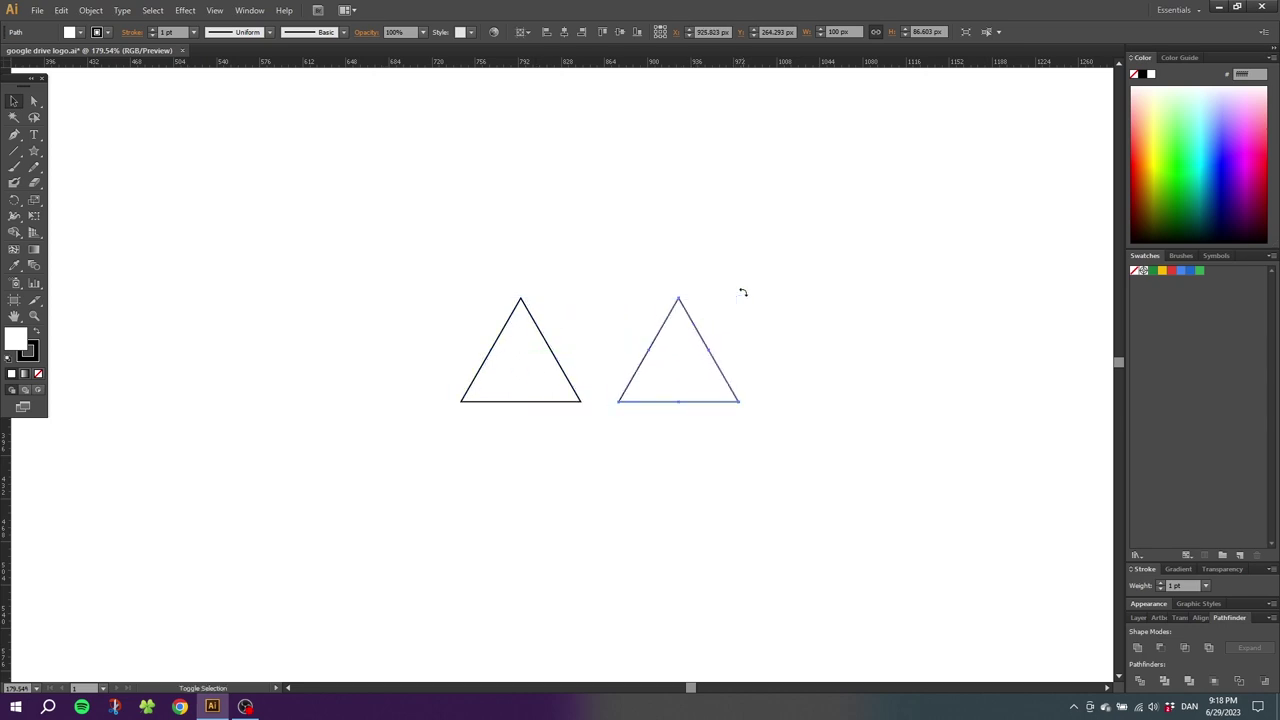
drag(718, 265, 557, 425)
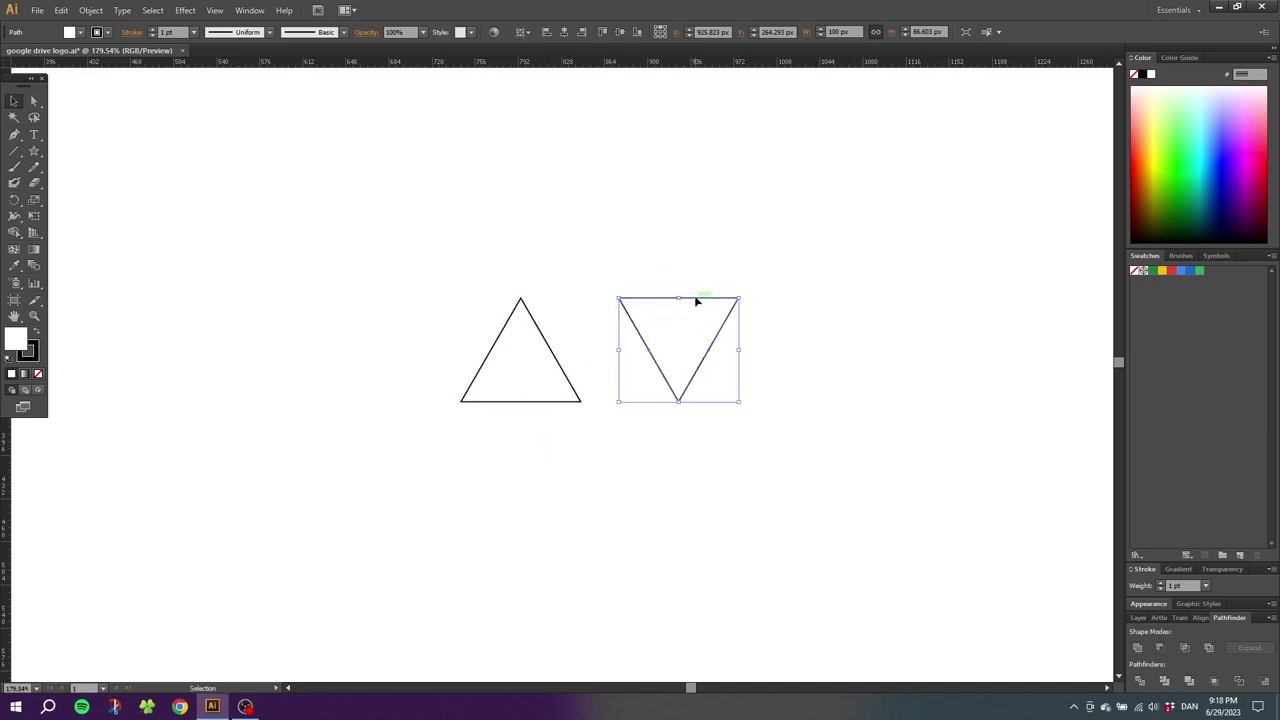
drag(703, 301, 547, 197)
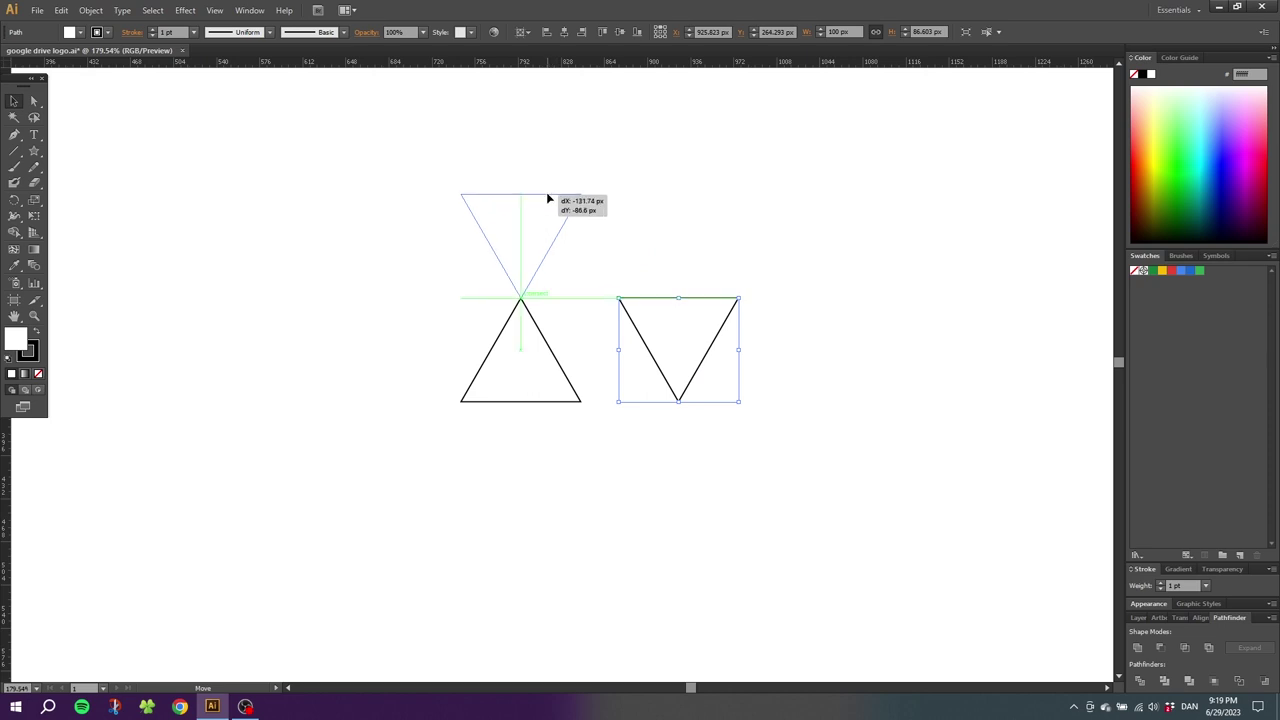
drag(547, 197, 547, 197)
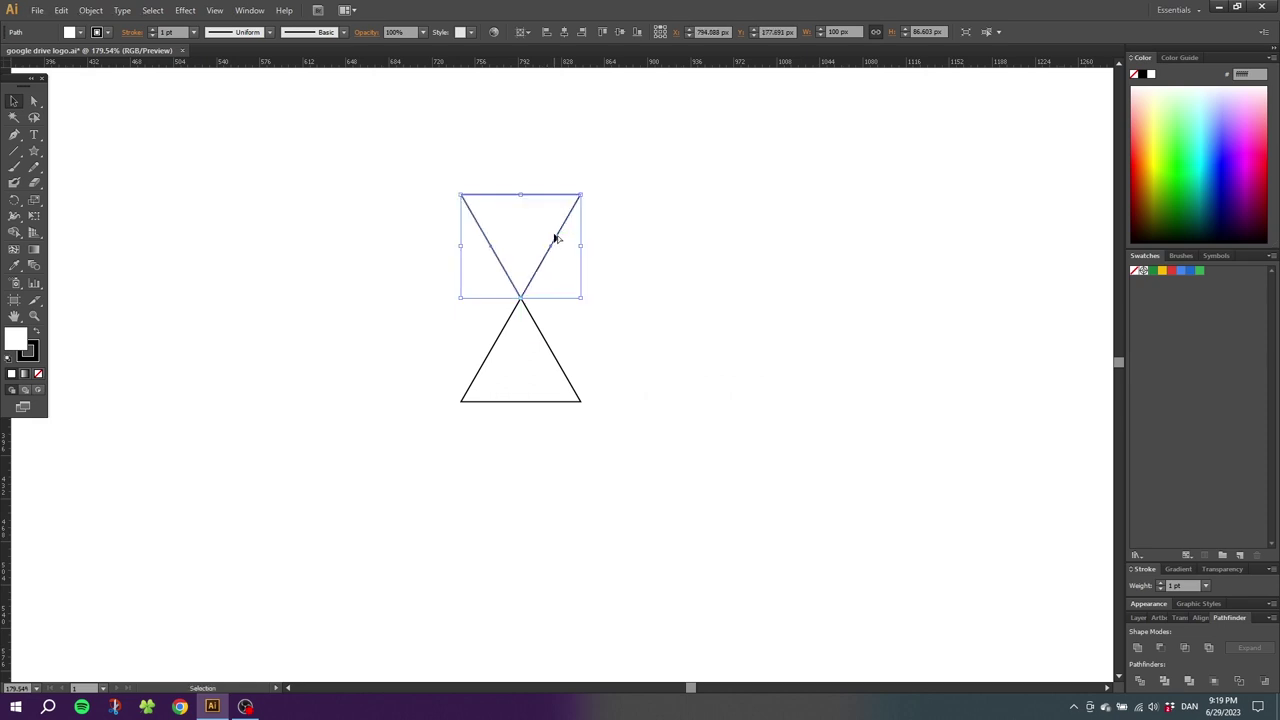
drag(558, 243, 675, 447)
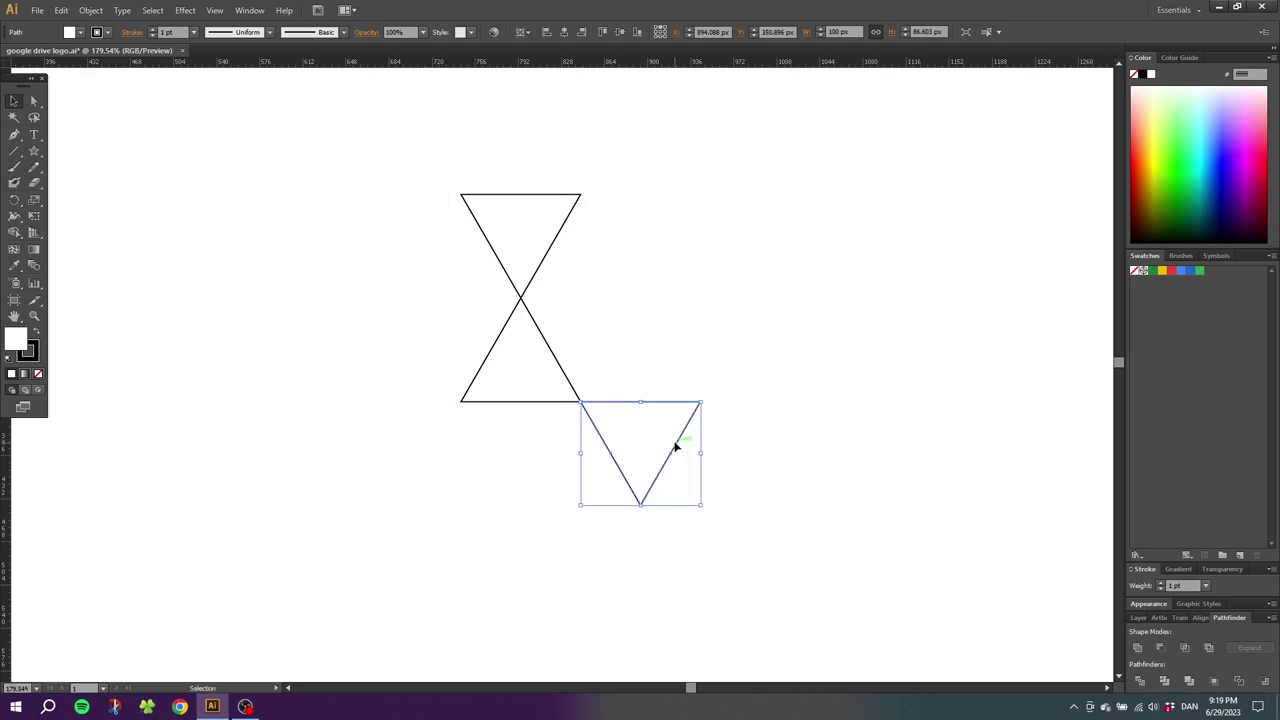
drag(675, 447, 437, 443)
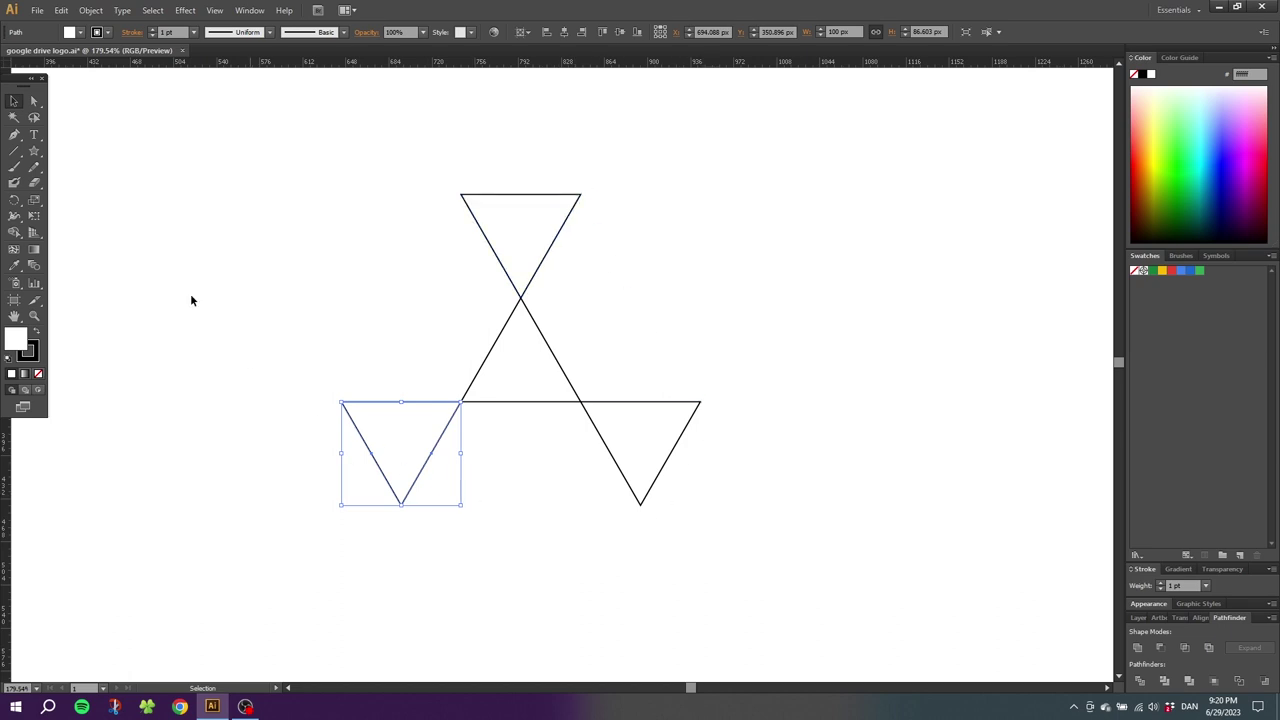
Step: Draw straight lines top-to-right, along the bottom, and left-to-top, joining the outer triangle tips
click(19, 151)
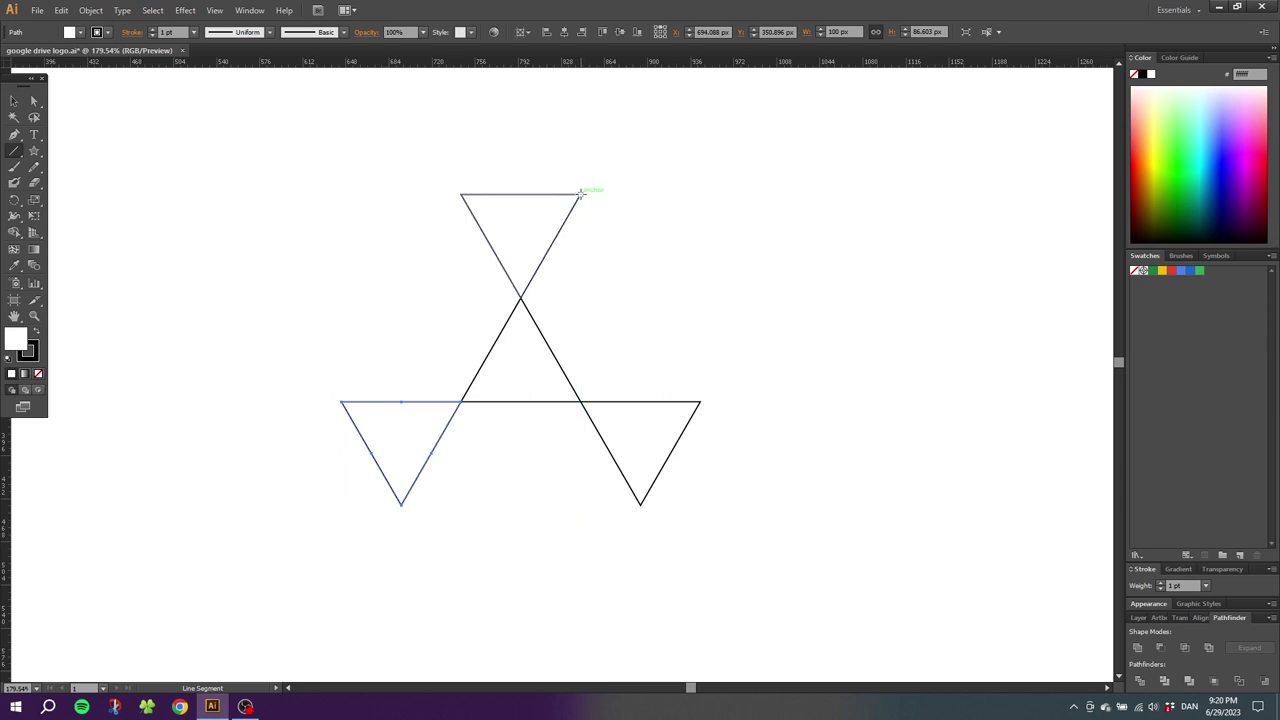
drag(580, 193, 701, 400)
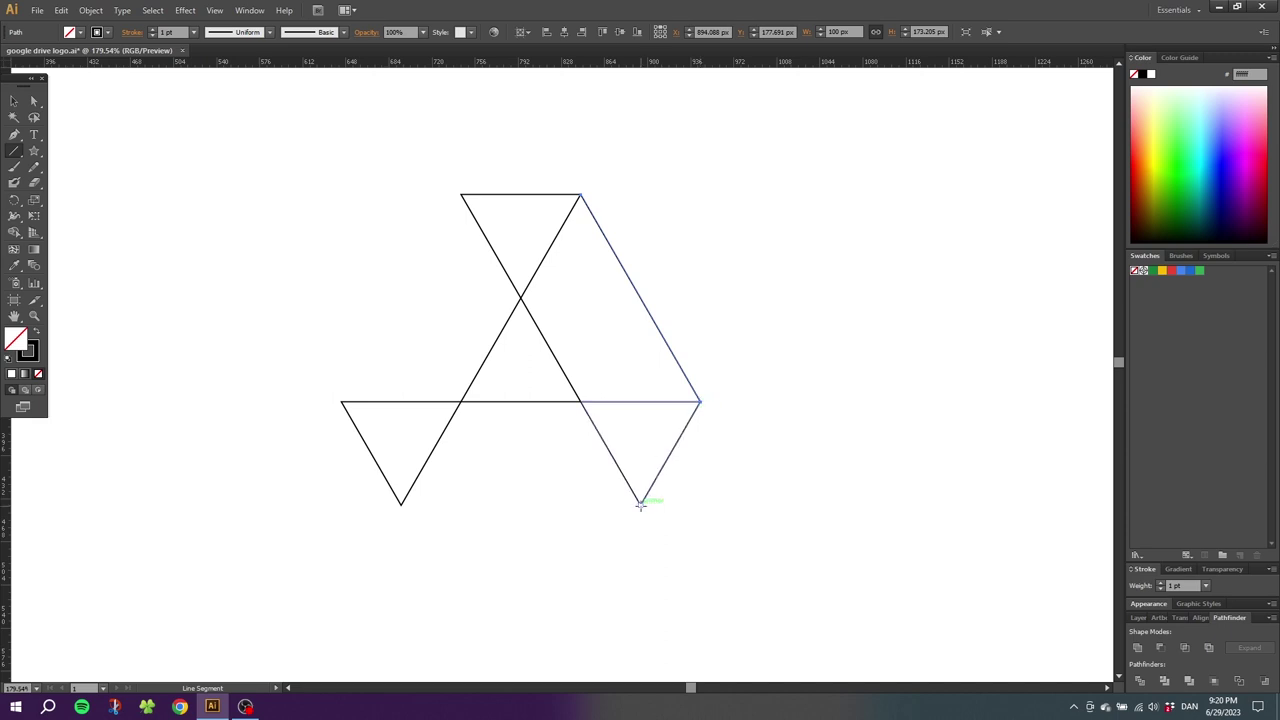
drag(641, 504, 401, 505)
drag(341, 401, 460, 193)
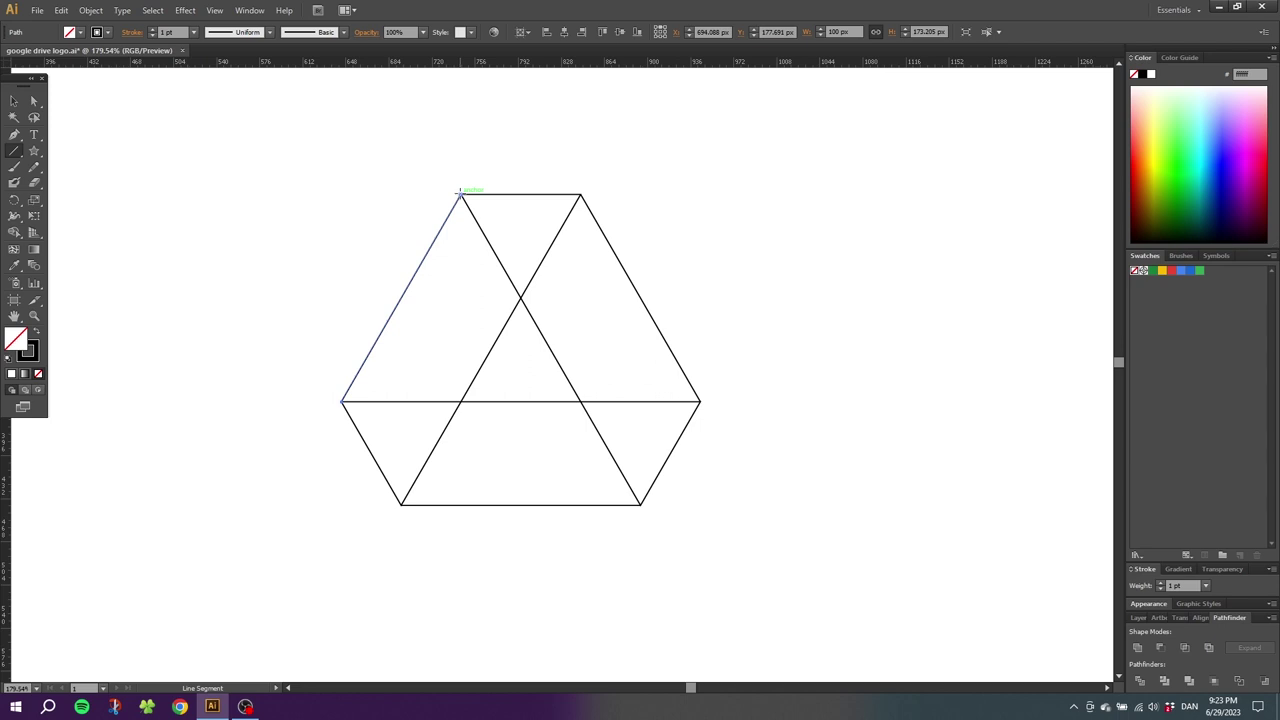
Step: Select all the lines and use Shape Builder on the bottom-left triangle region
click(13, 100)
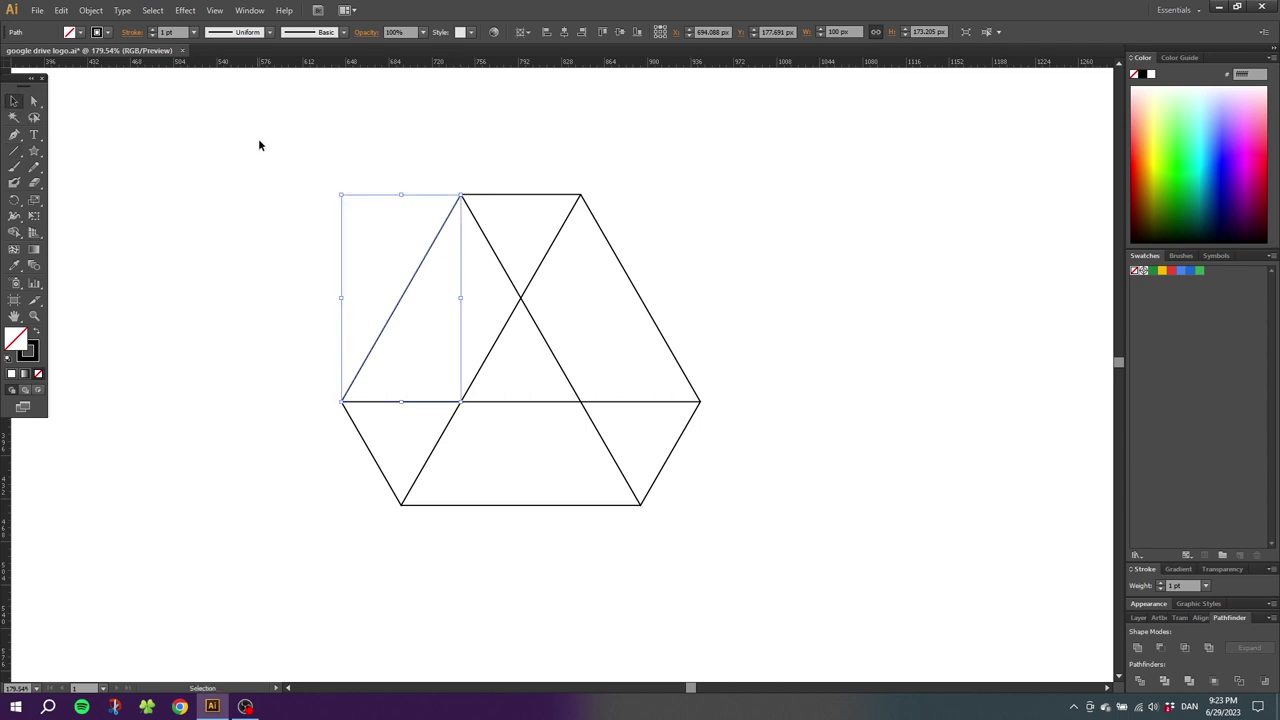
drag(258, 145, 897, 572)
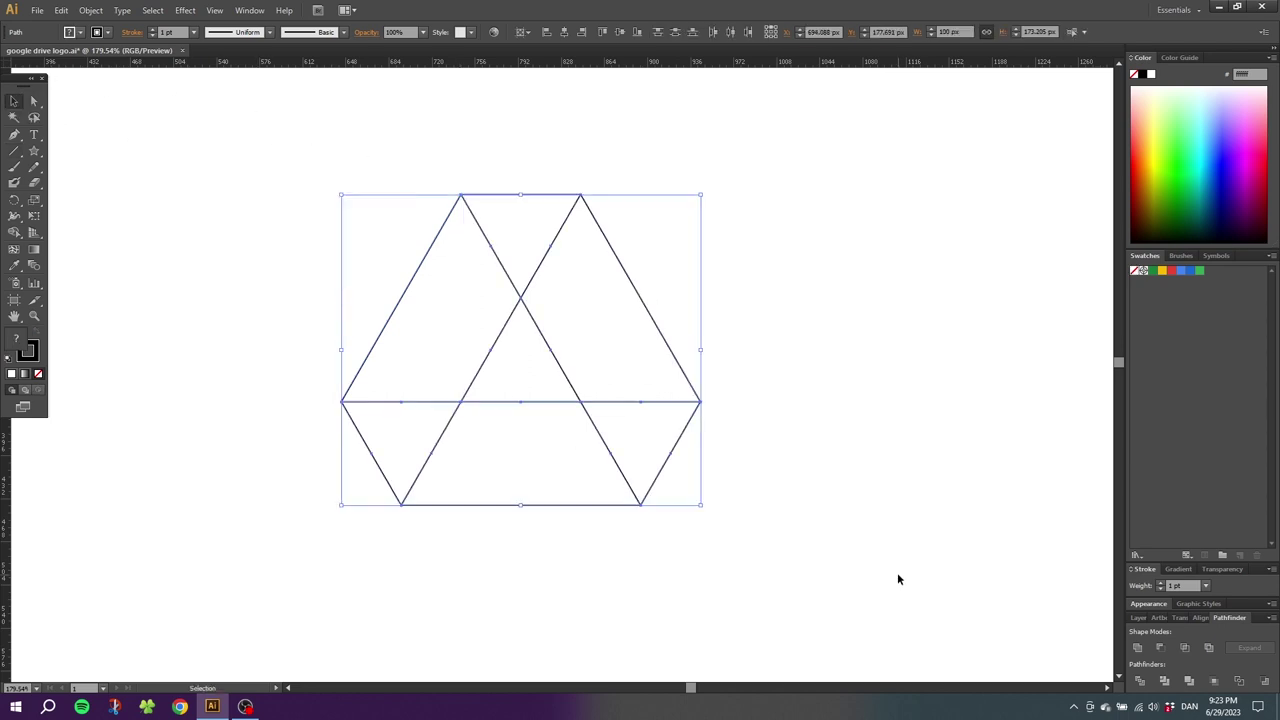
click(14, 234)
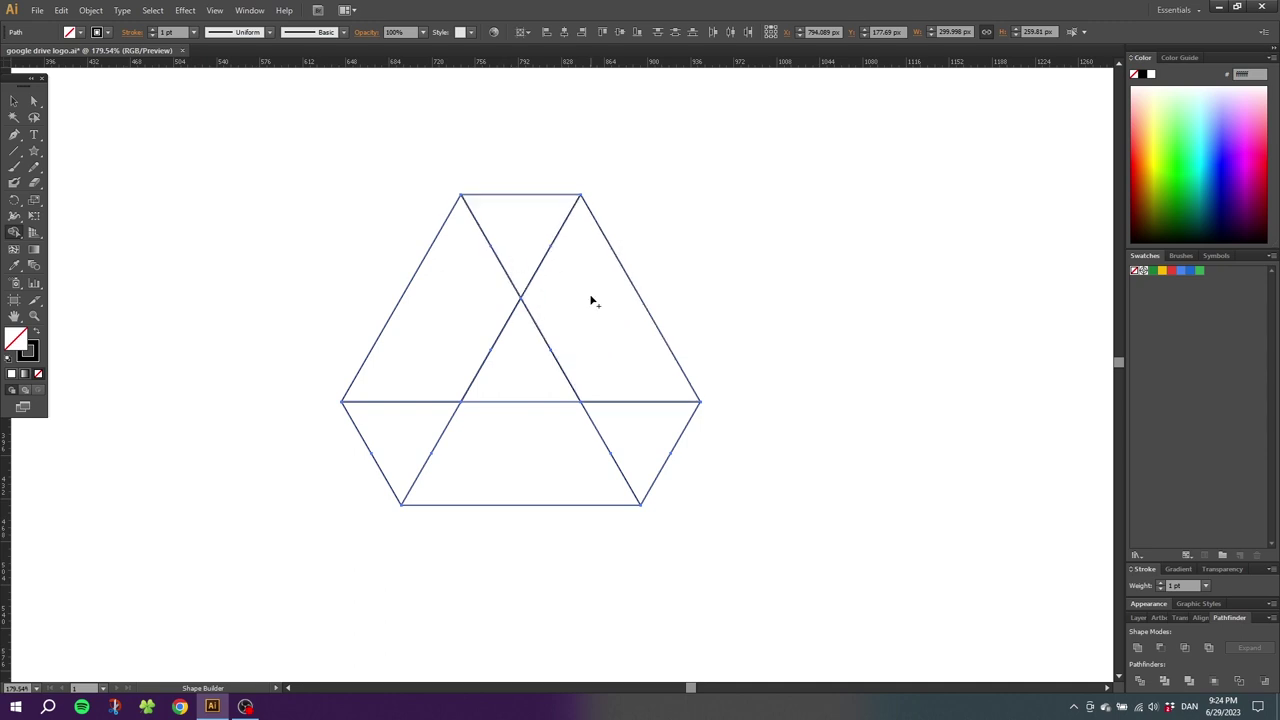
click(420, 426)
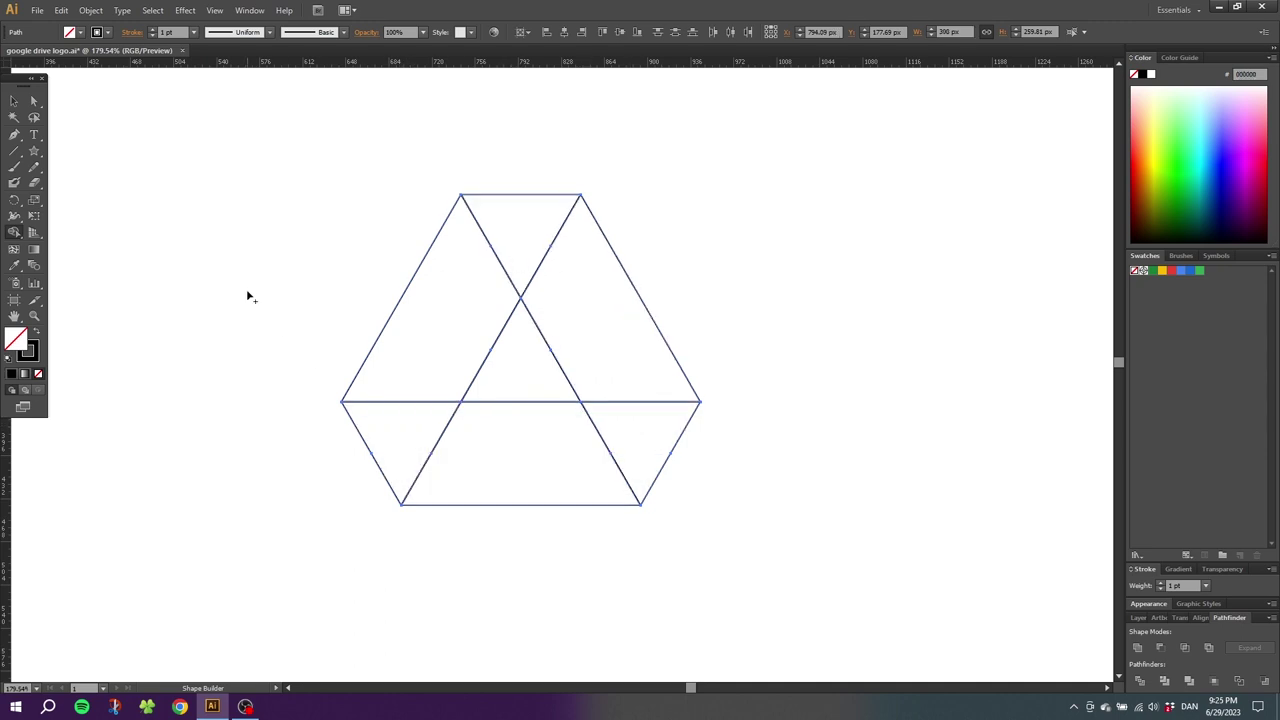
click(13, 101)
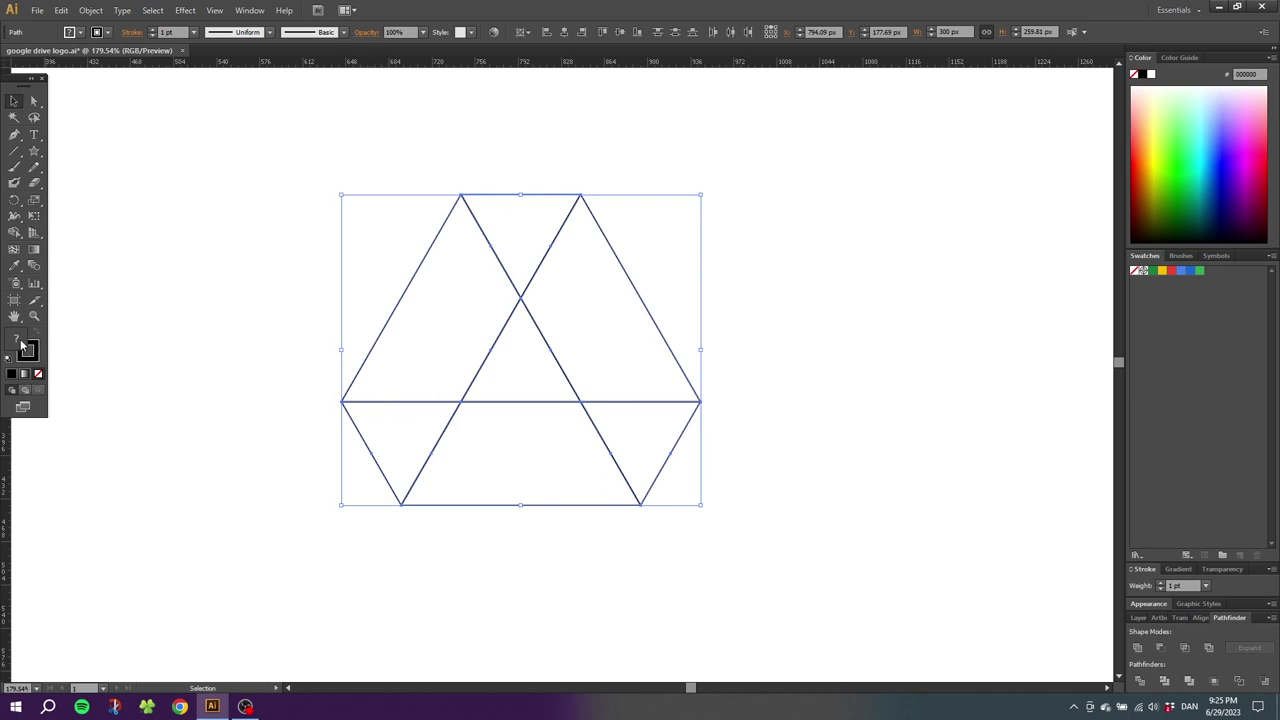
Step: Fill the pieces black with no stroke, then delete the central triangle
click(12, 374)
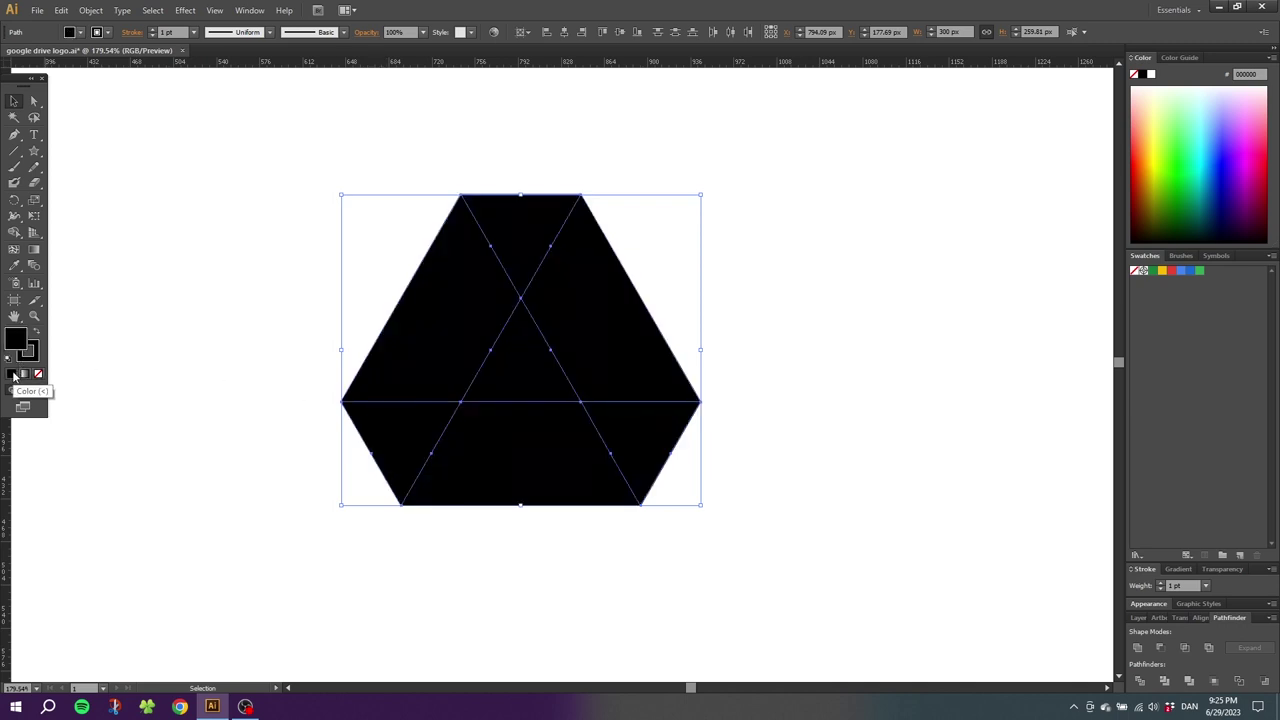
click(38, 374)
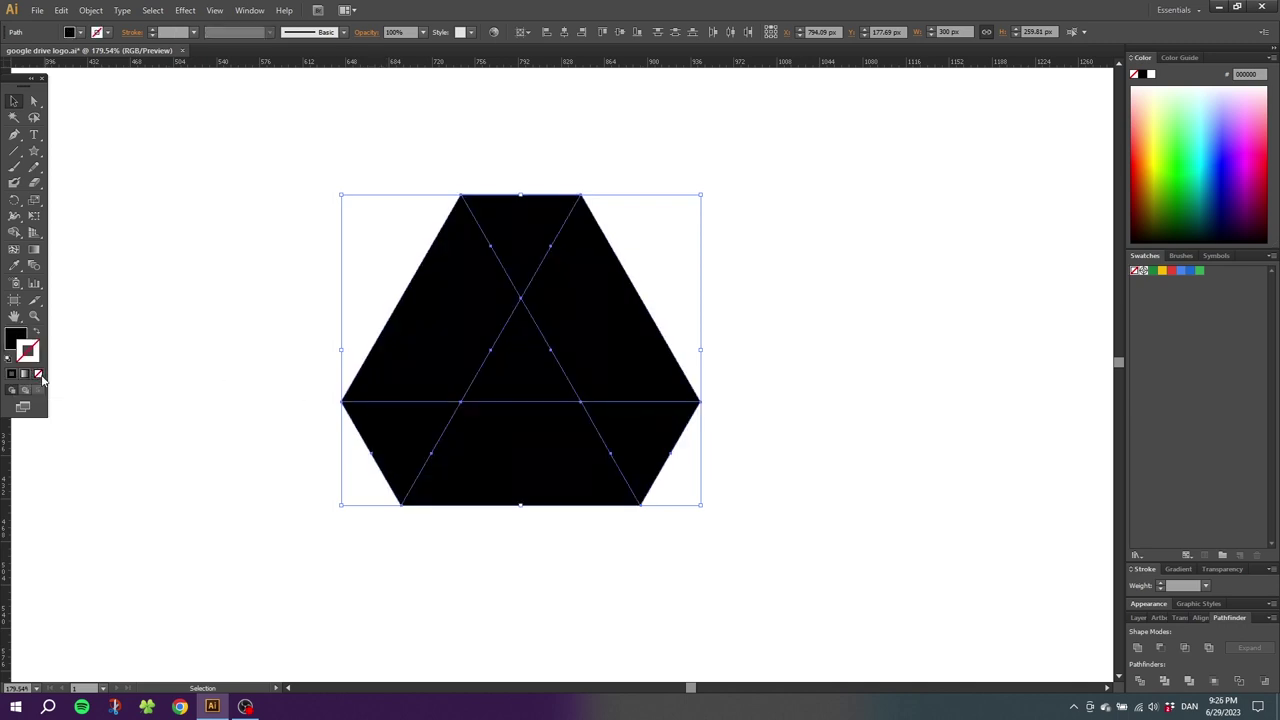
click(298, 333)
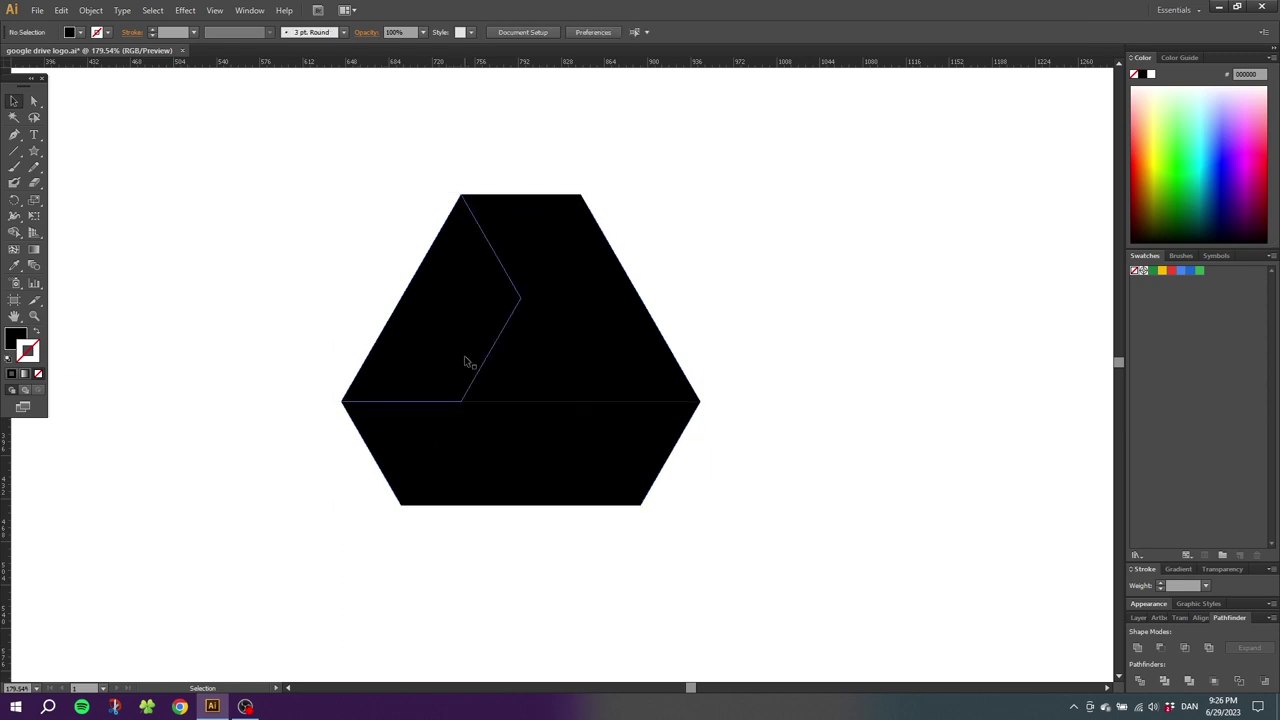
click(515, 365)
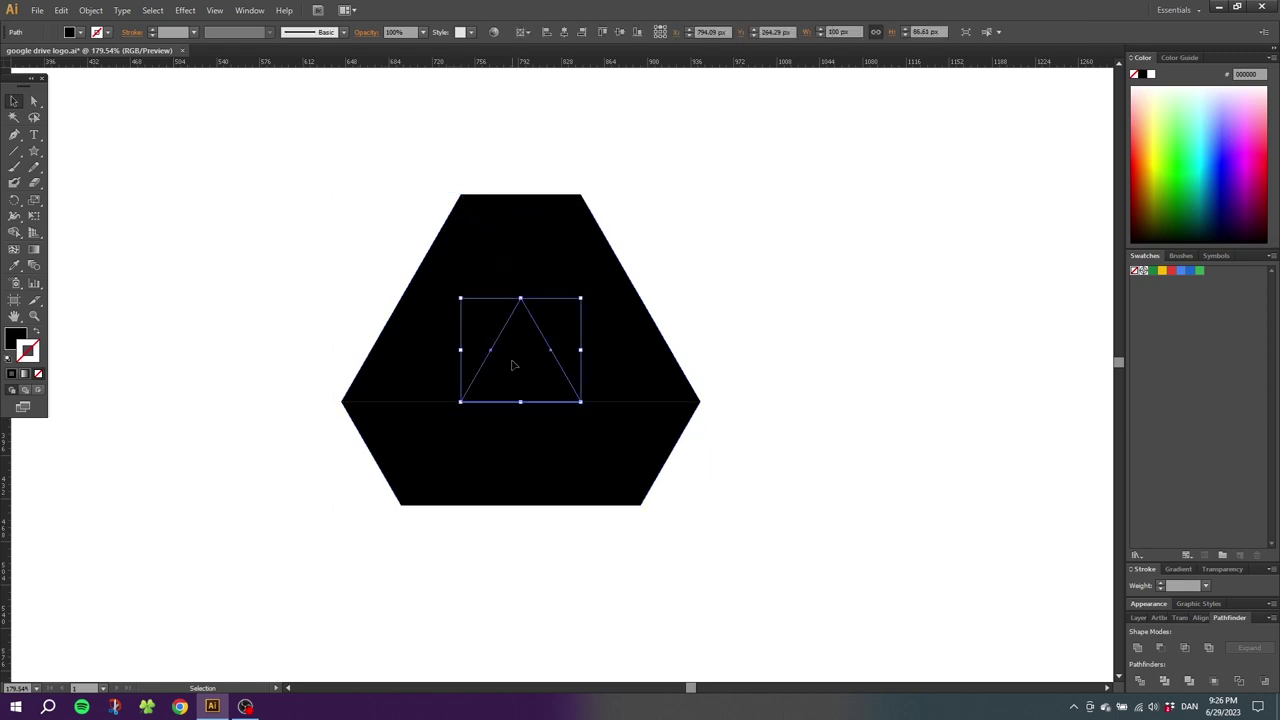
key(Delete)
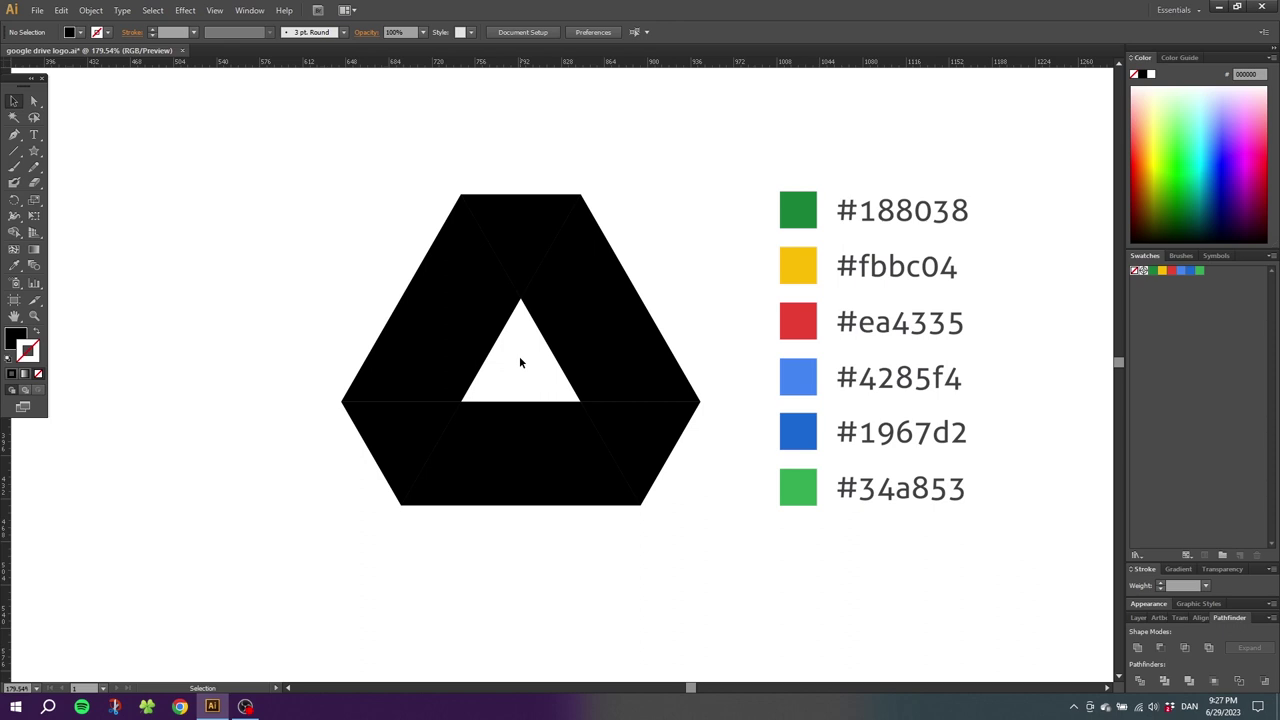
Step: Colour the top piece green, the right piece yellow and the lower-right triangle red
click(531, 209)
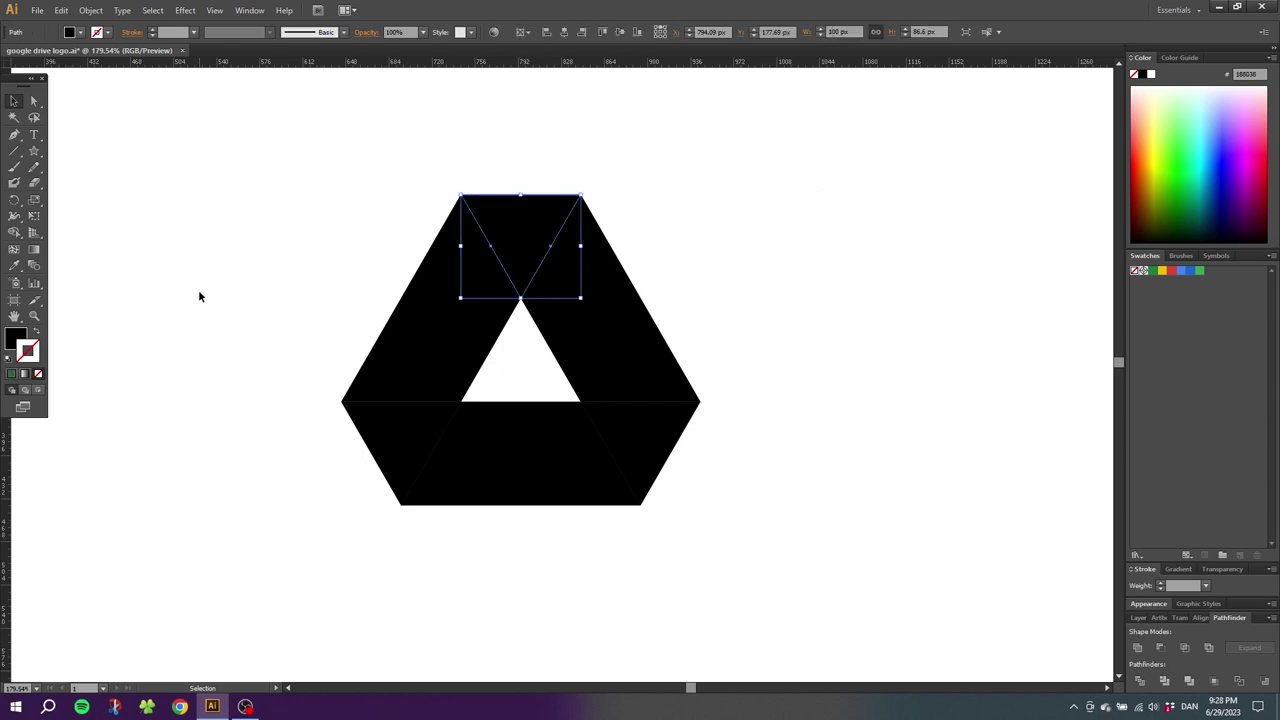
click(15, 337)
click(1153, 272)
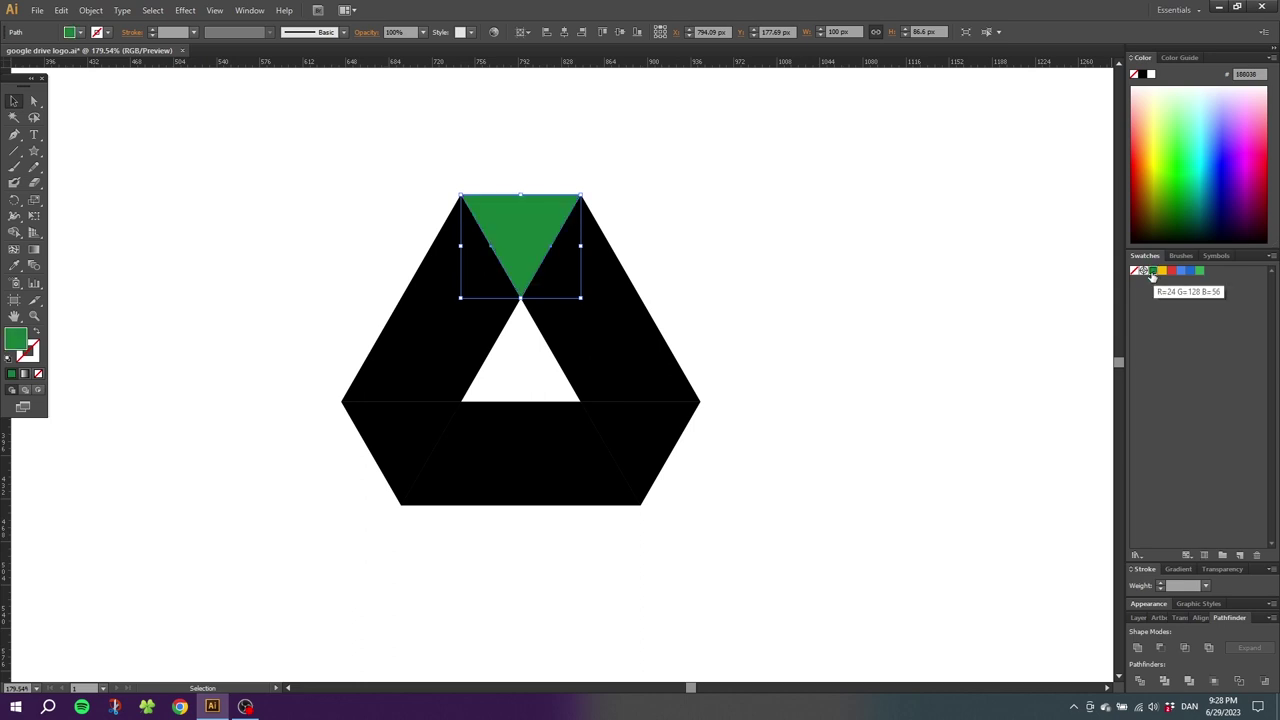
click(622, 314)
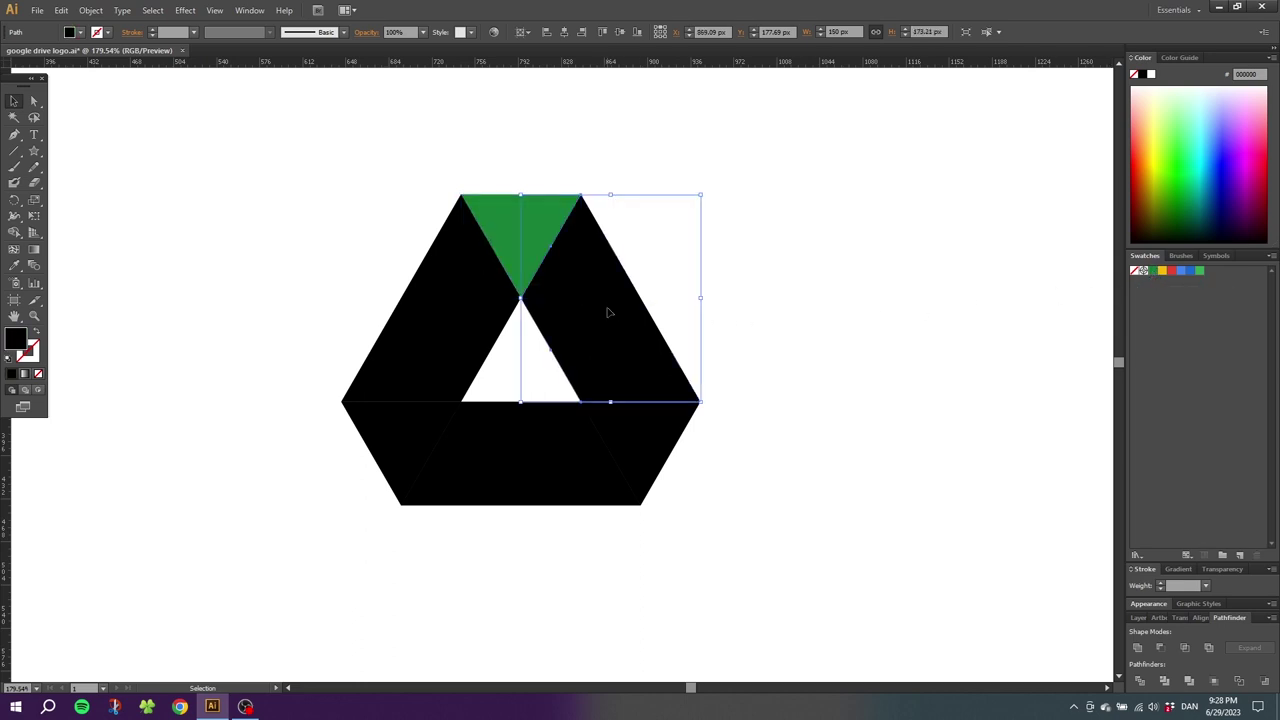
click(1162, 271)
click(645, 445)
click(1171, 271)
Step: Colour the bottom piece blue, the lower-left triangle dark blue and the left piece green
click(520, 460)
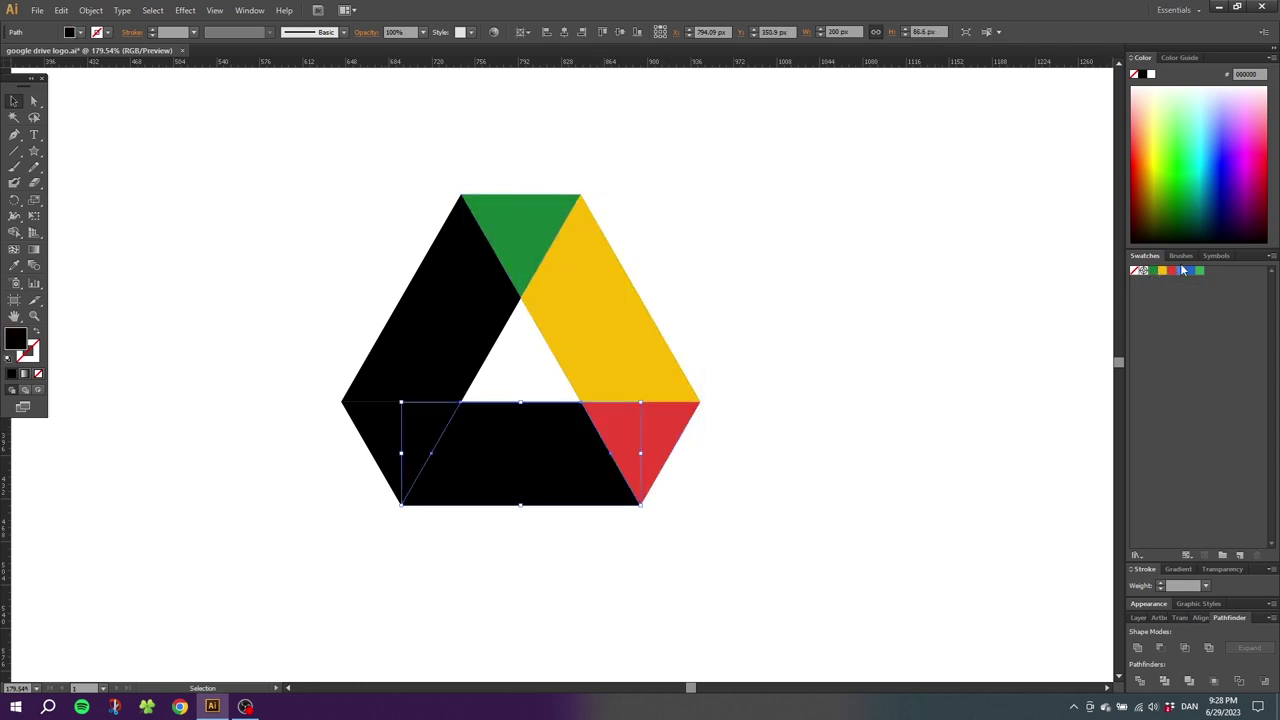
click(1190, 271)
click(398, 430)
click(1190, 271)
click(430, 300)
click(1199, 271)
click(676, 307)
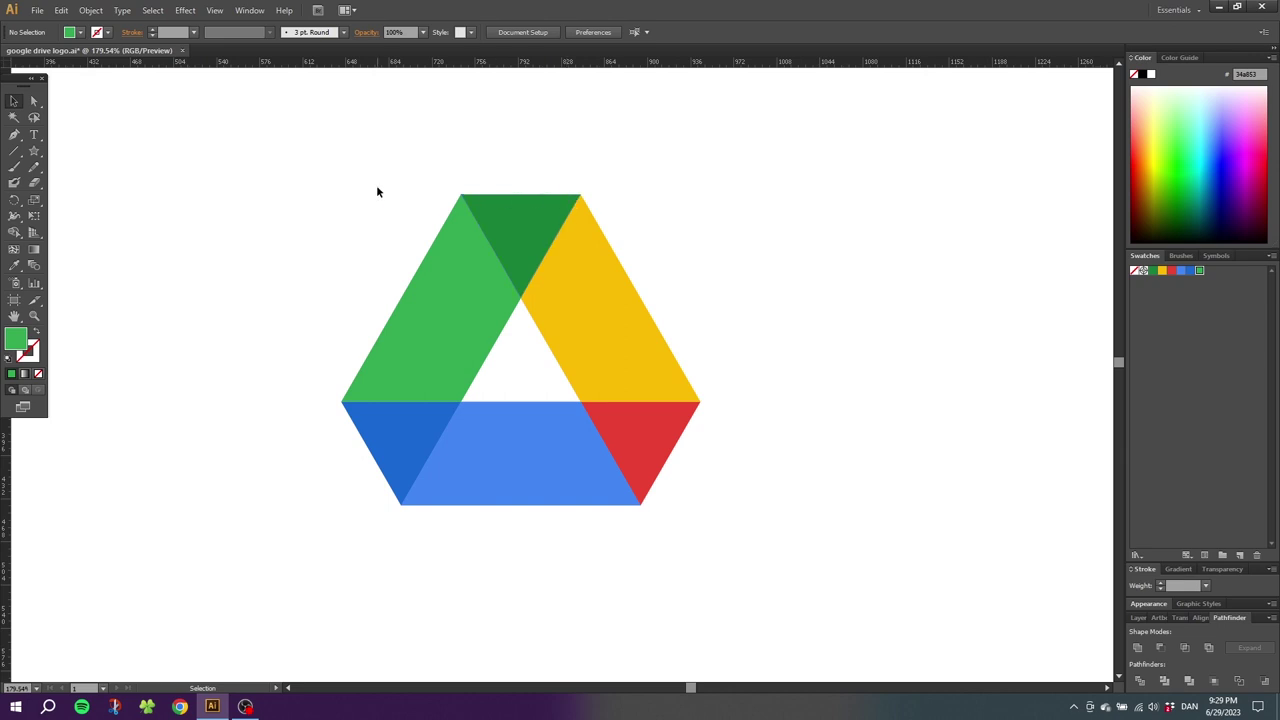
Step: Copy the whole logo and Paste in Front, test-moving the copy 300 px then undoing
drag(289, 176, 783, 506)
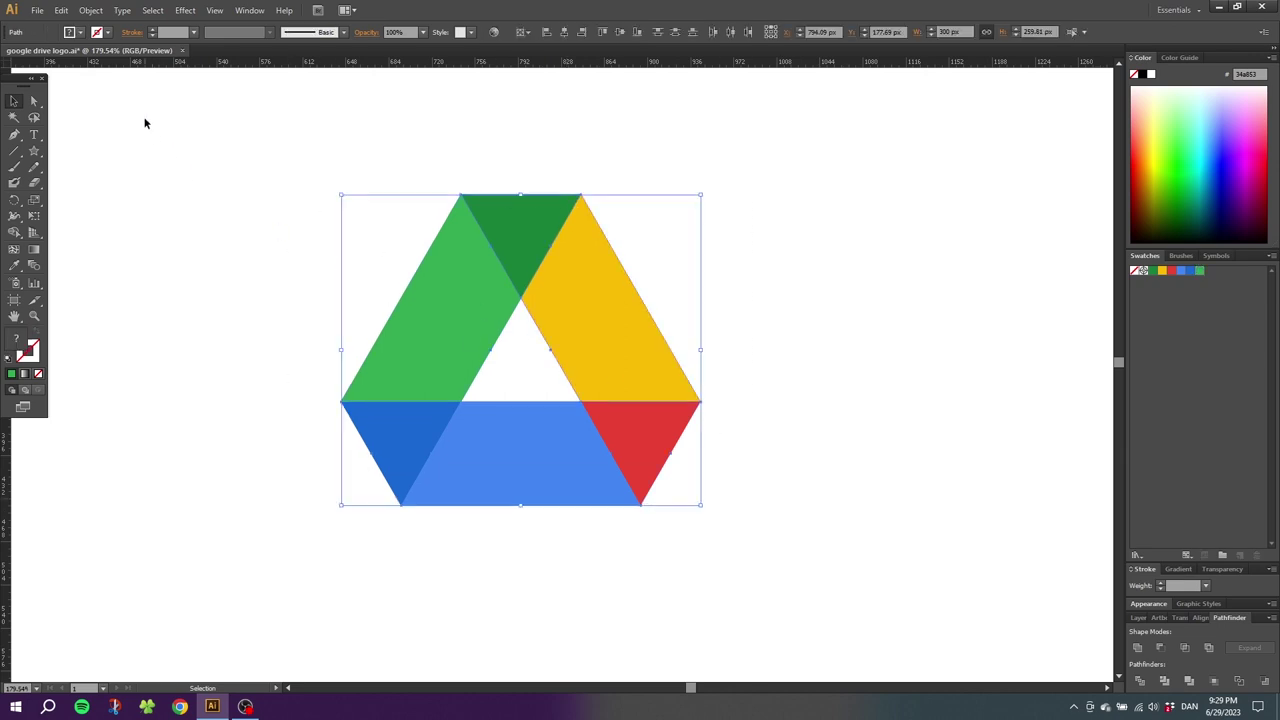
click(61, 10)
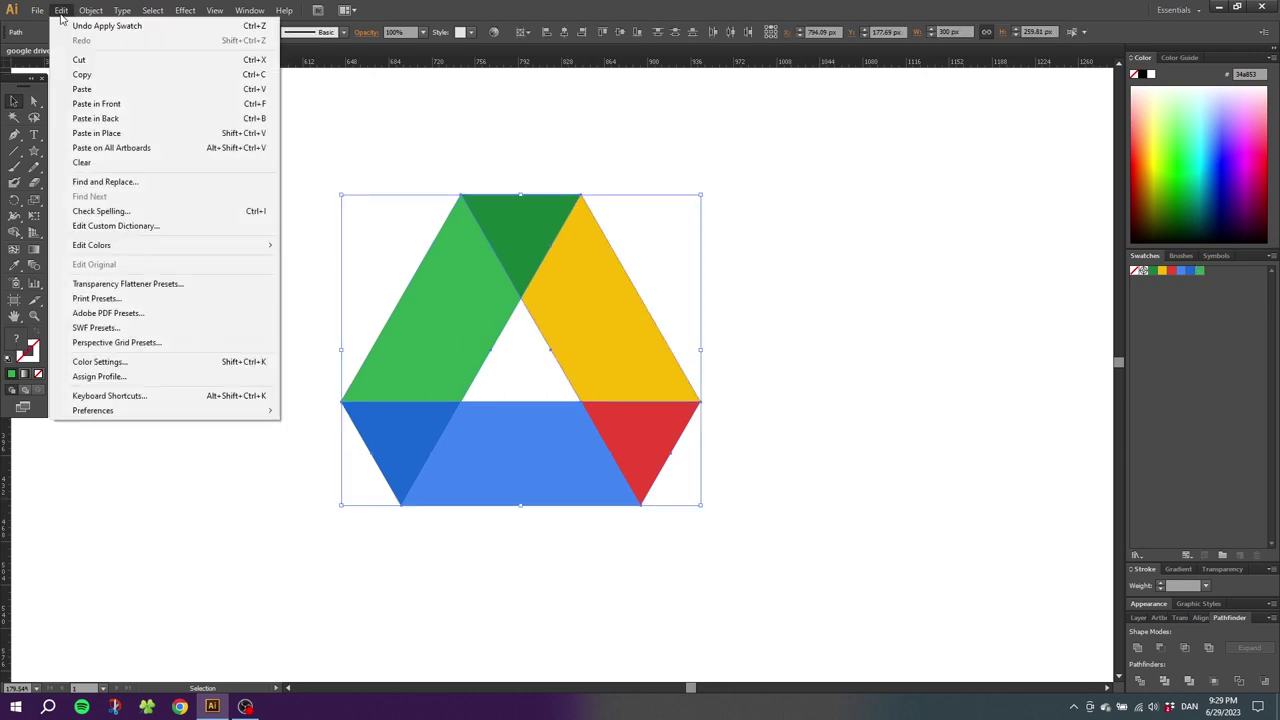
click(83, 75)
click(61, 11)
click(99, 106)
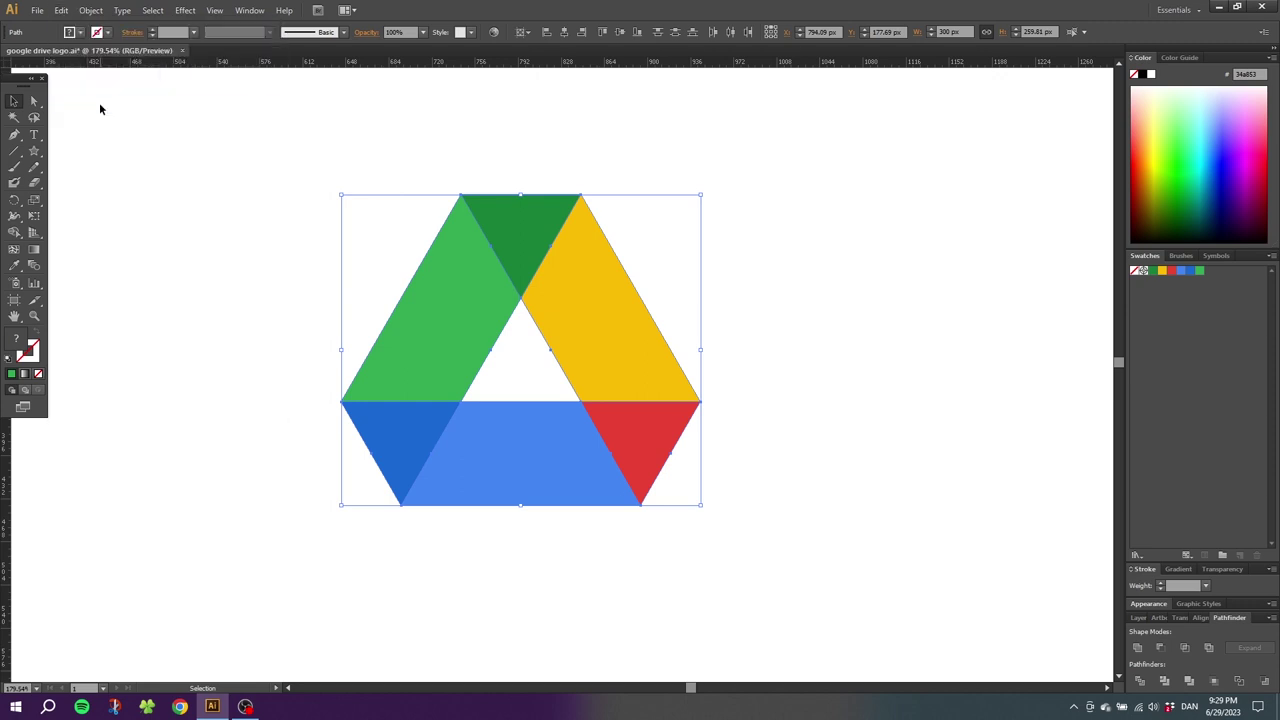
drag(442, 290, 805, 307)
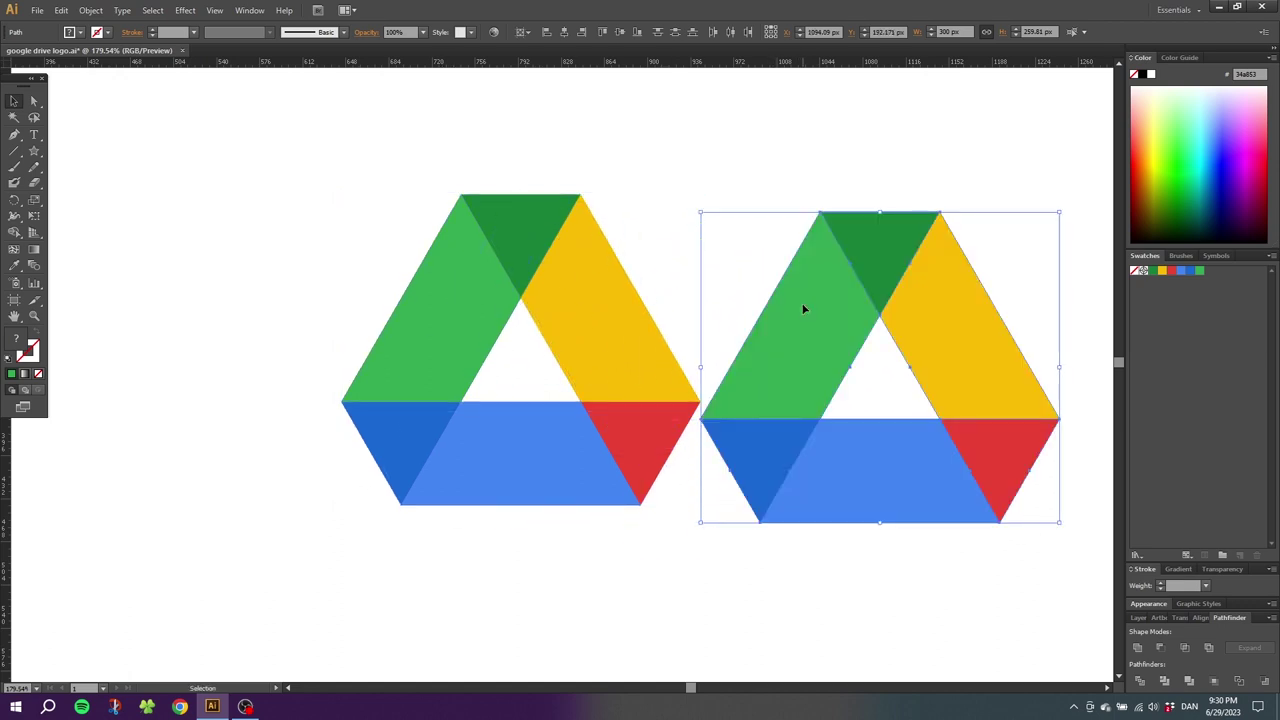
key(ctrl+z)
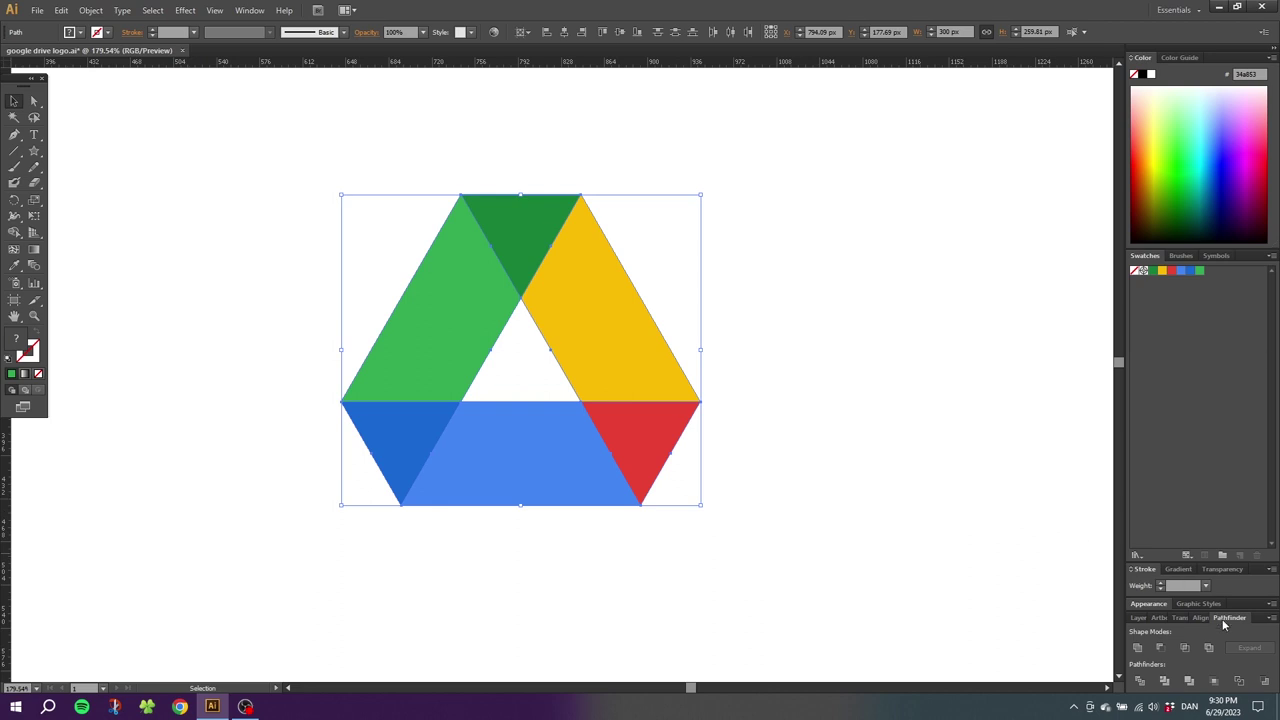
Step: Unite the duplicate's pieces with Pathfinder, check the green result aside, then undo the move
click(250, 11)
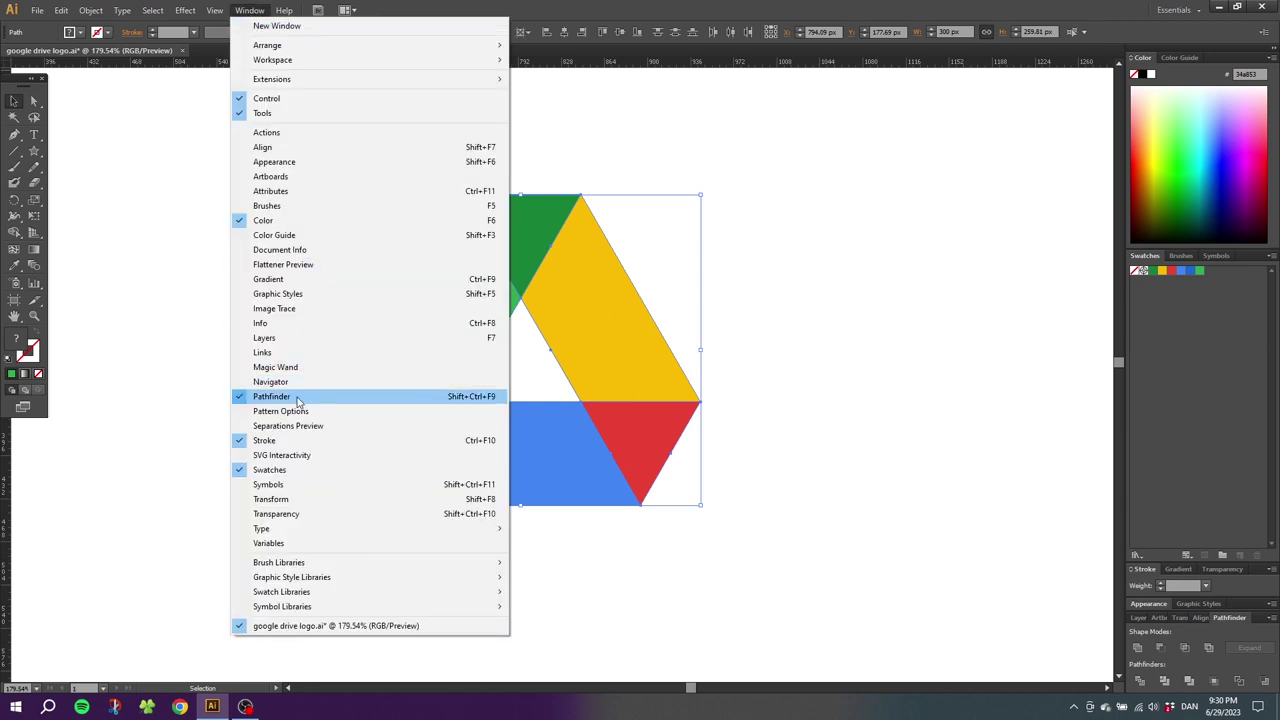
click(329, 403)
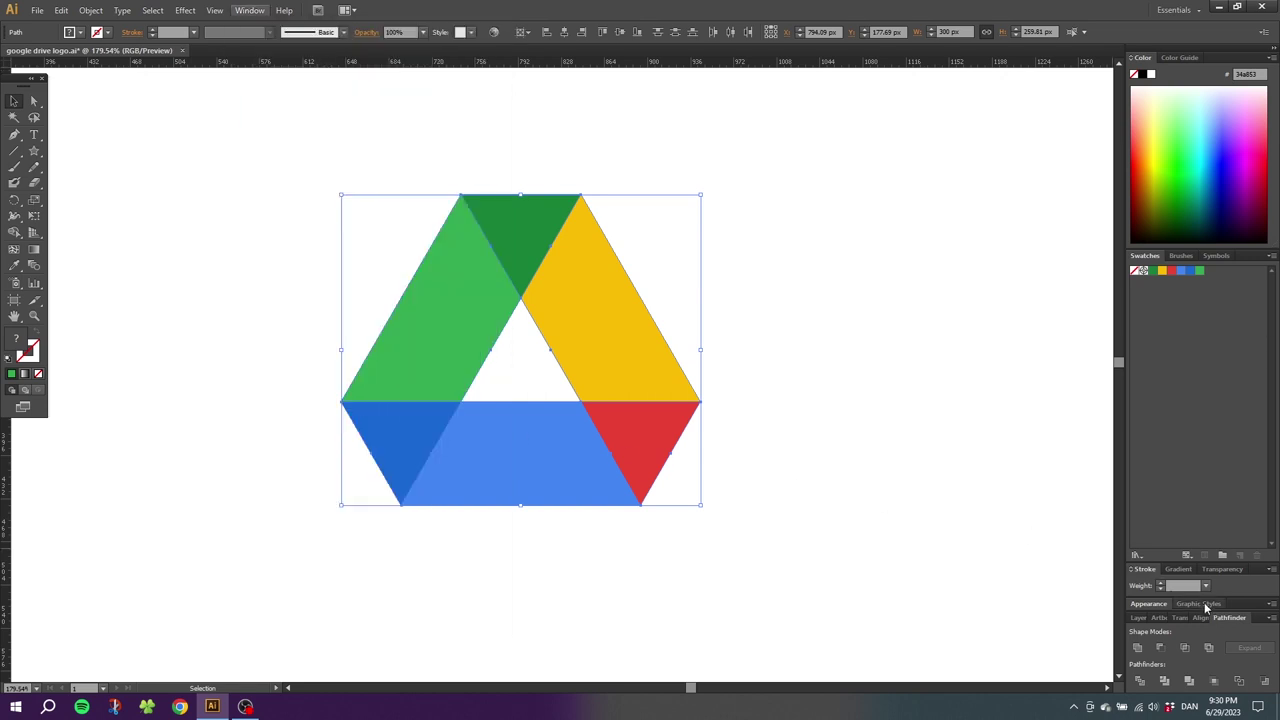
click(1140, 649)
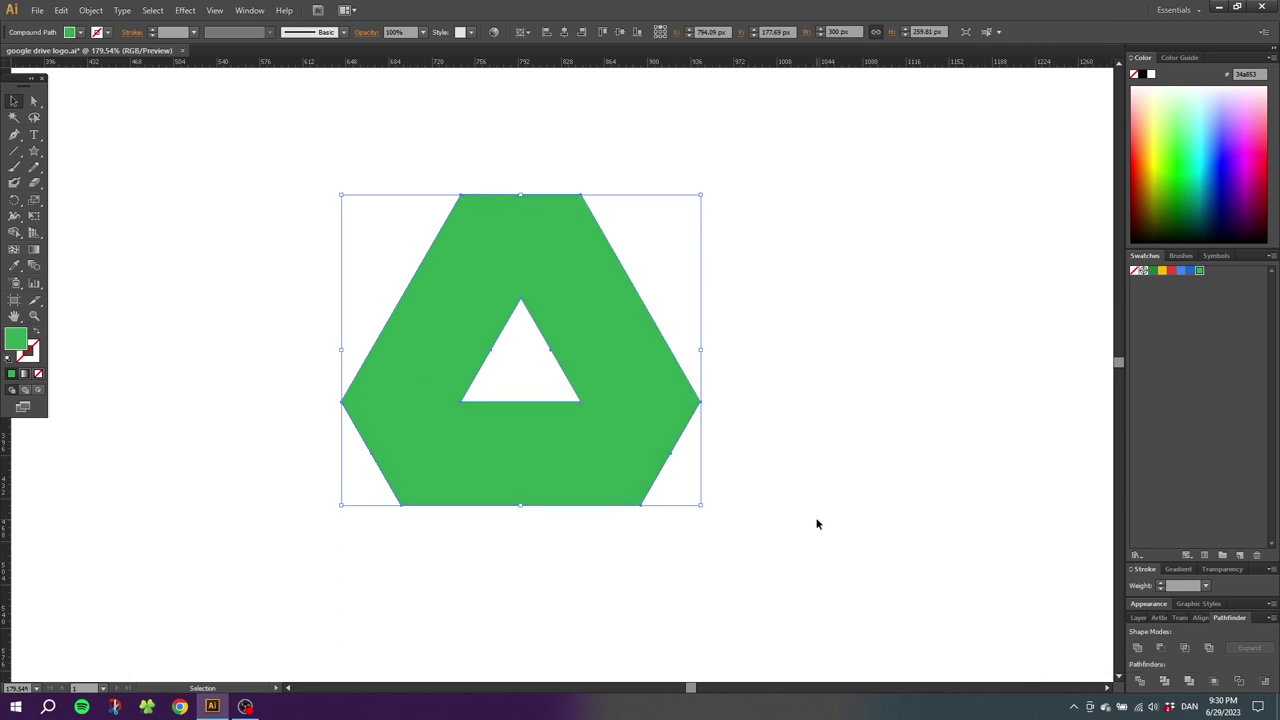
drag(567, 320, 933, 363)
key(ctrl+z)
Step: Apply a 15 px Round Corners effect to the green merged shape
click(186, 11)
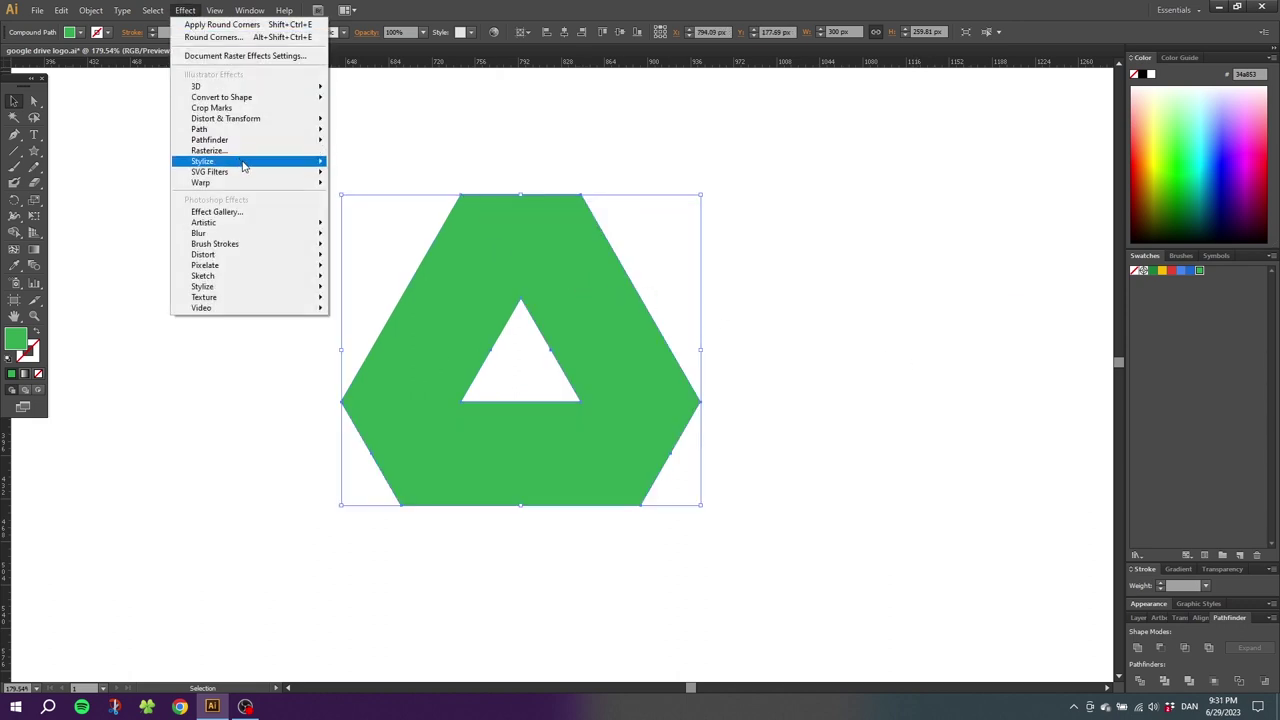
mouse_move(243, 162)
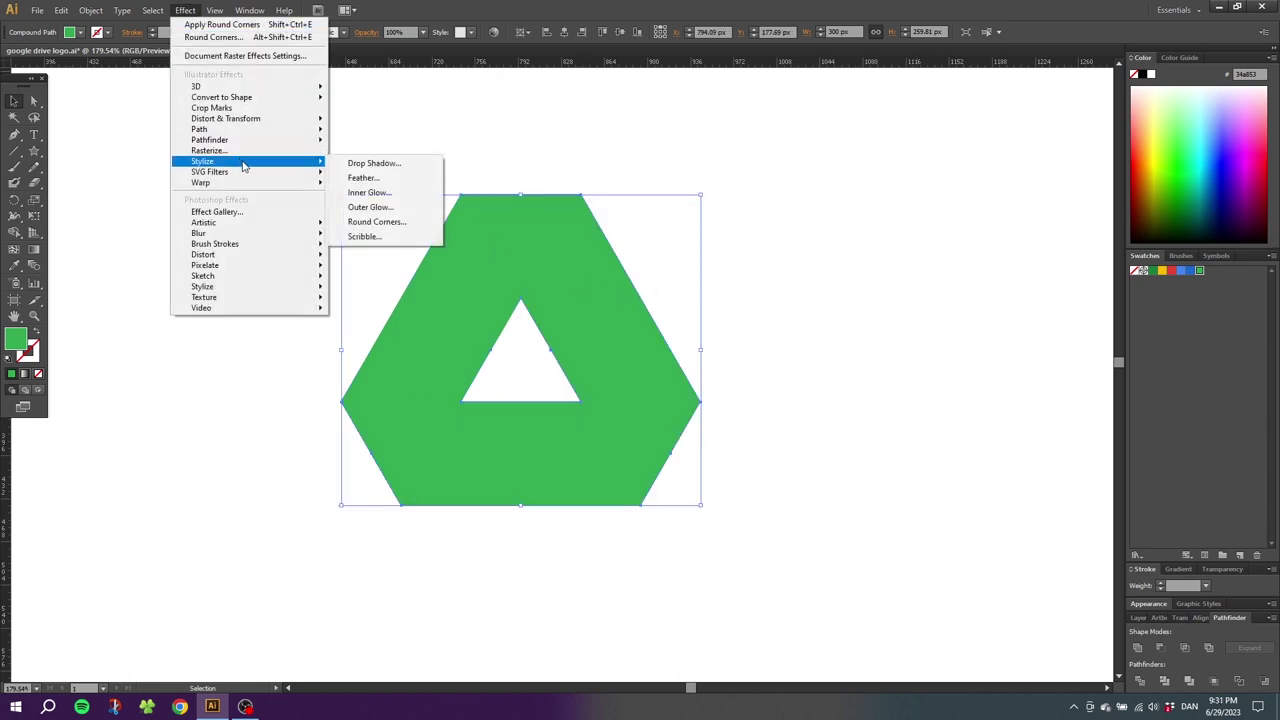
click(376, 222)
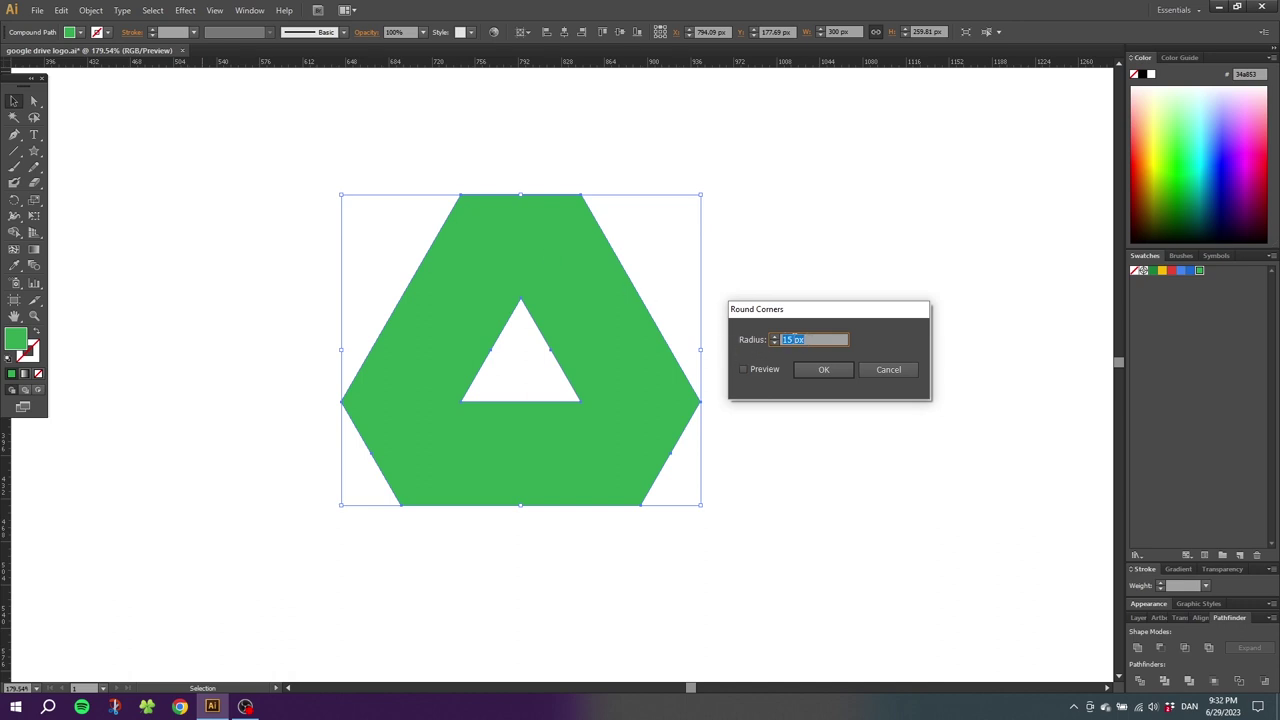
click(743, 370)
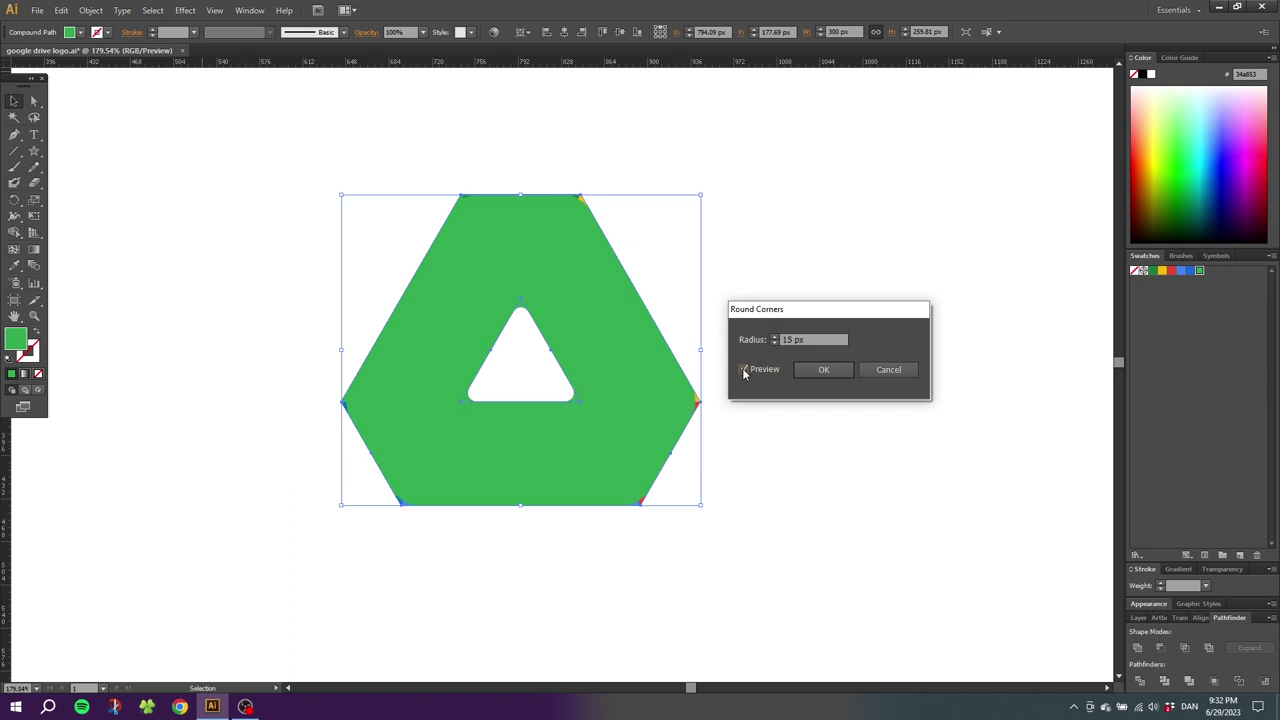
click(818, 371)
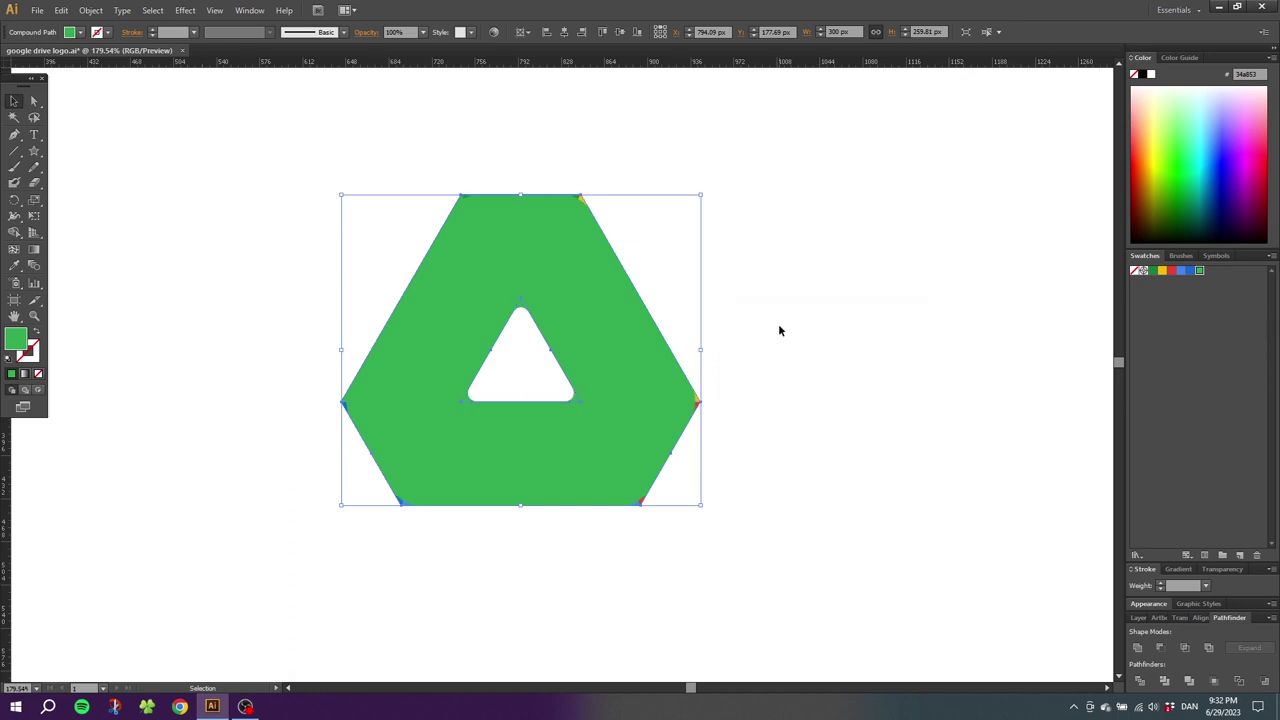
Step: Drag the rounded green shape aside to compare with the original, then undo the move
click(745, 320)
click(569, 304)
drag(551, 291, 910, 291)
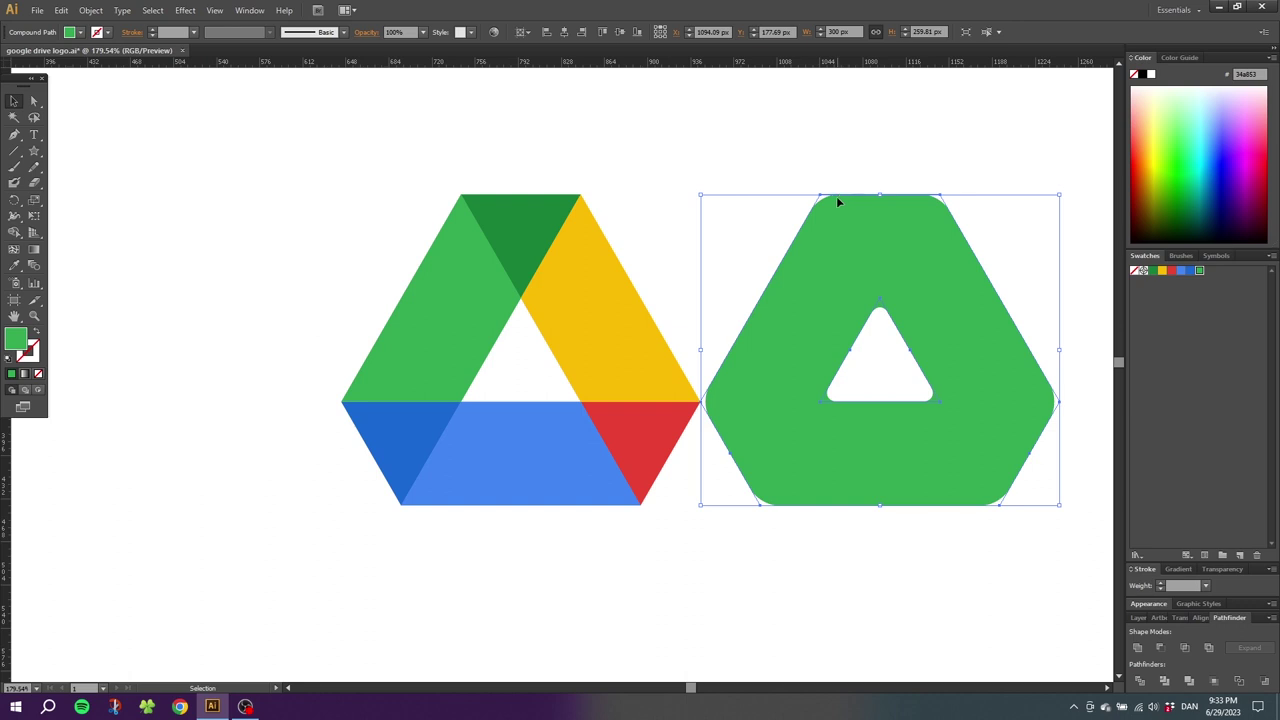
key(ctrl+z)
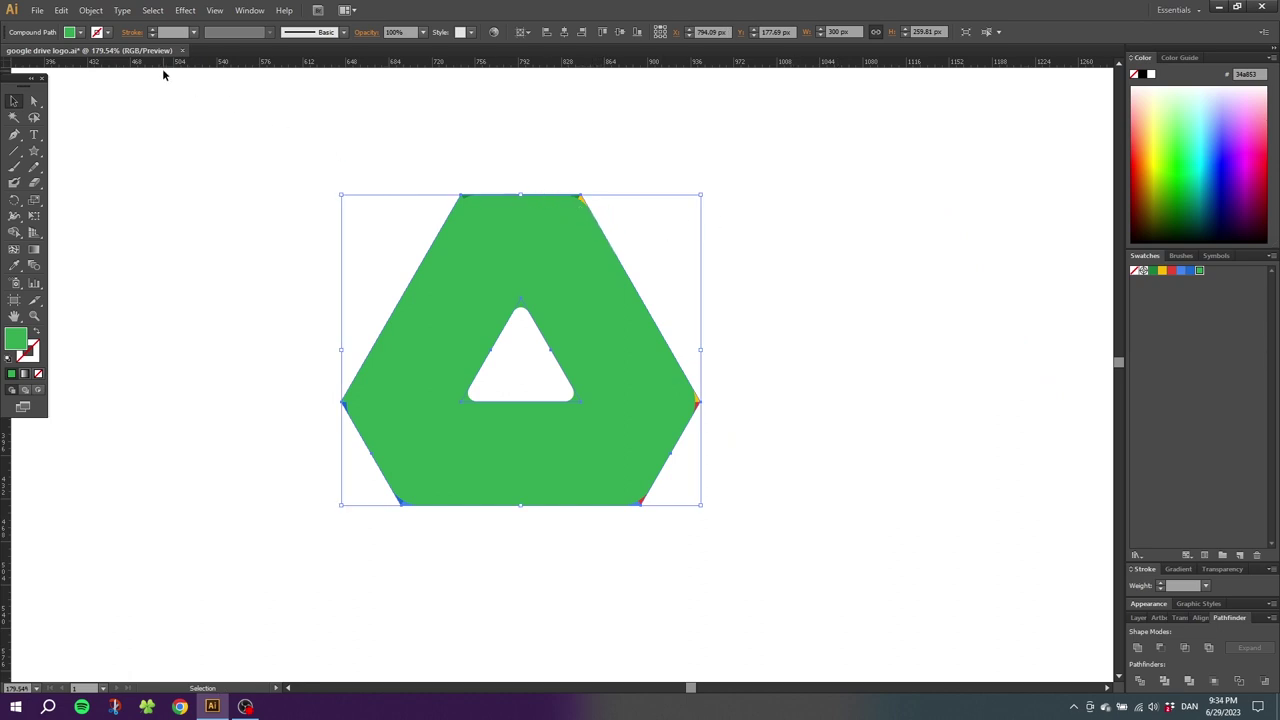
Step: Expand the green shape's rounded-corner appearance into paths, then select it together with the coloured logo
click(90, 10)
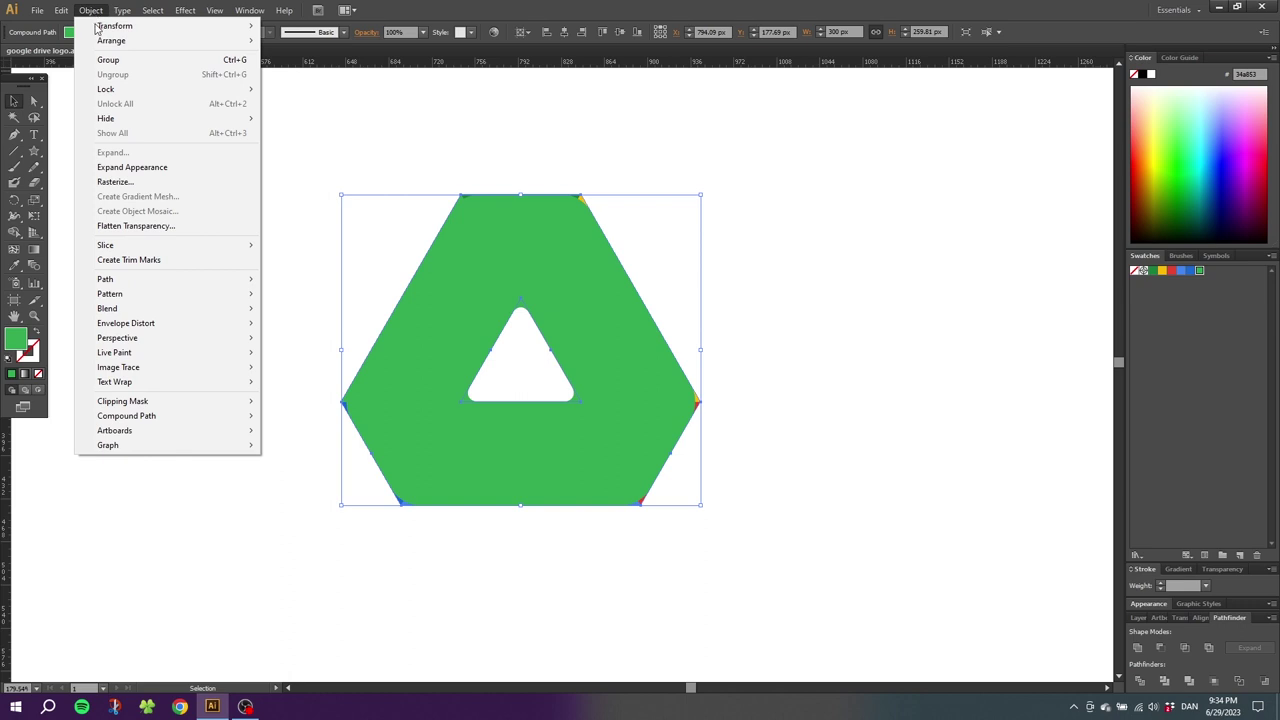
click(123, 170)
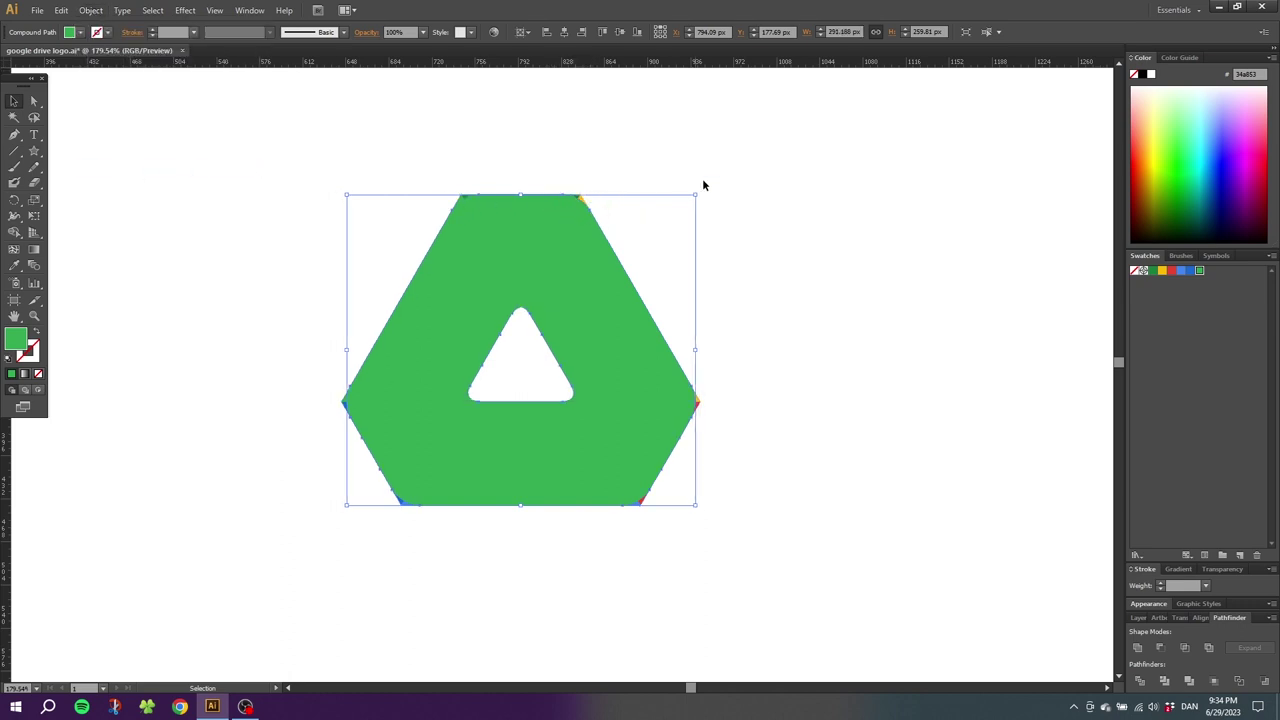
drag(799, 152, 245, 587)
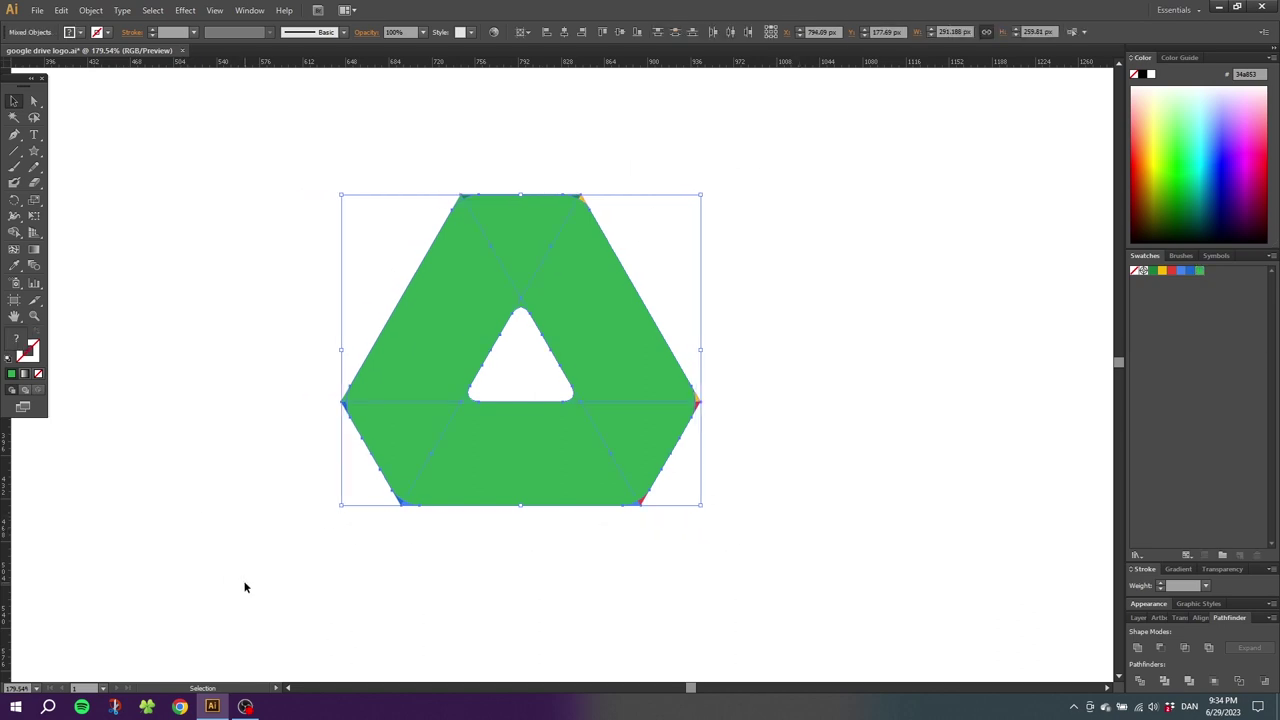
Step: With the Shape Builder, remove the six sharp corner slivers from the coloured logo
click(15, 234)
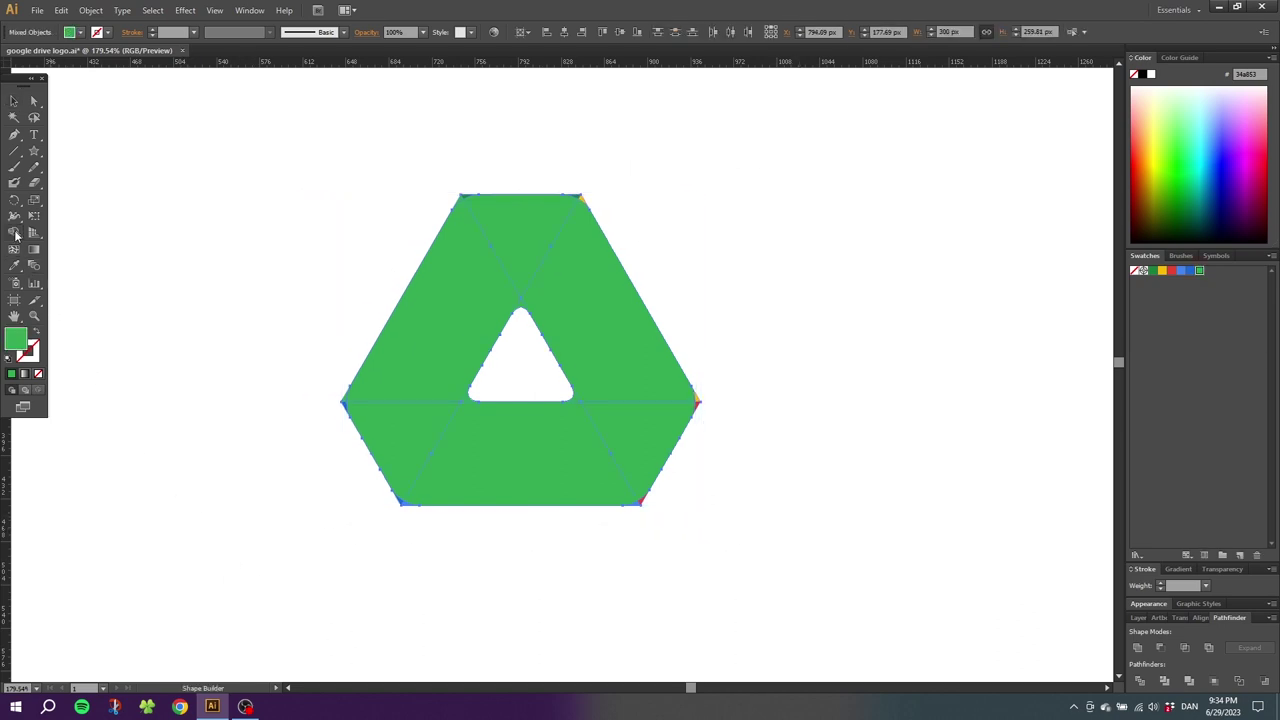
alt+click(576, 196)
alt+click(463, 196)
alt+click(346, 401)
alt+click(403, 502)
alt+click(639, 502)
alt+click(698, 404)
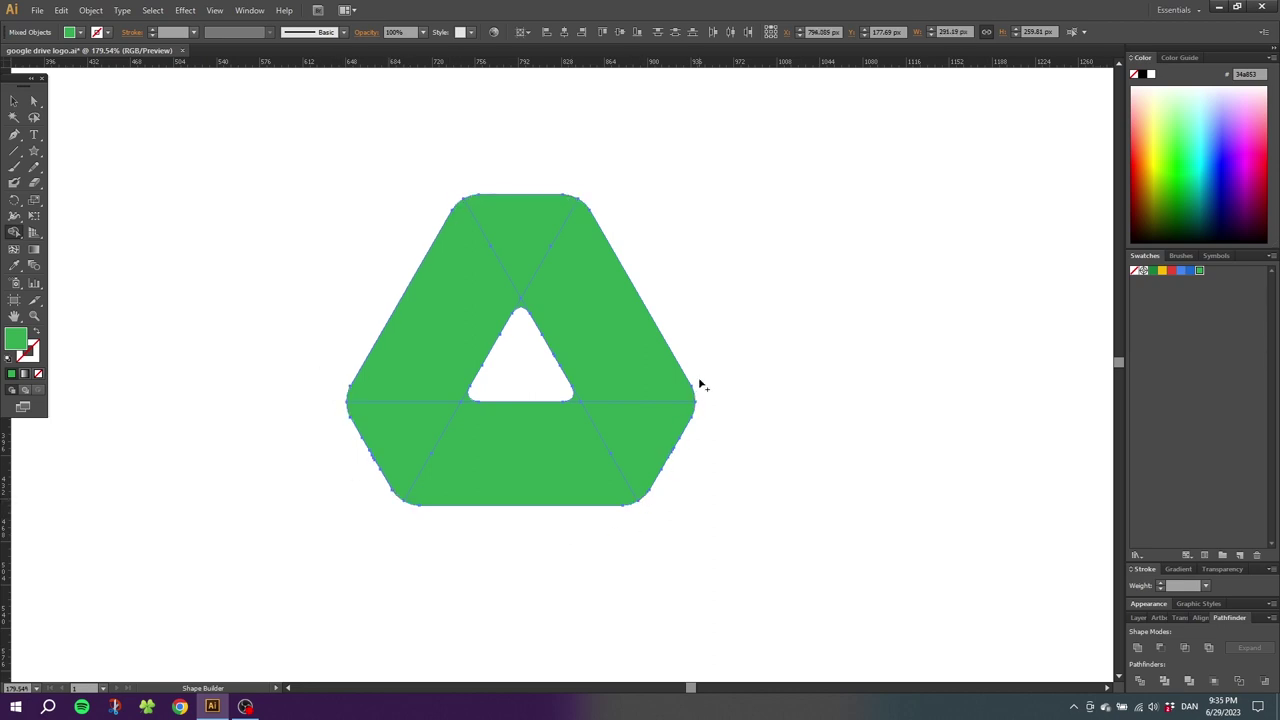
Step: Select the green rounded shape on its own and delete it to reveal the logo
click(14, 101)
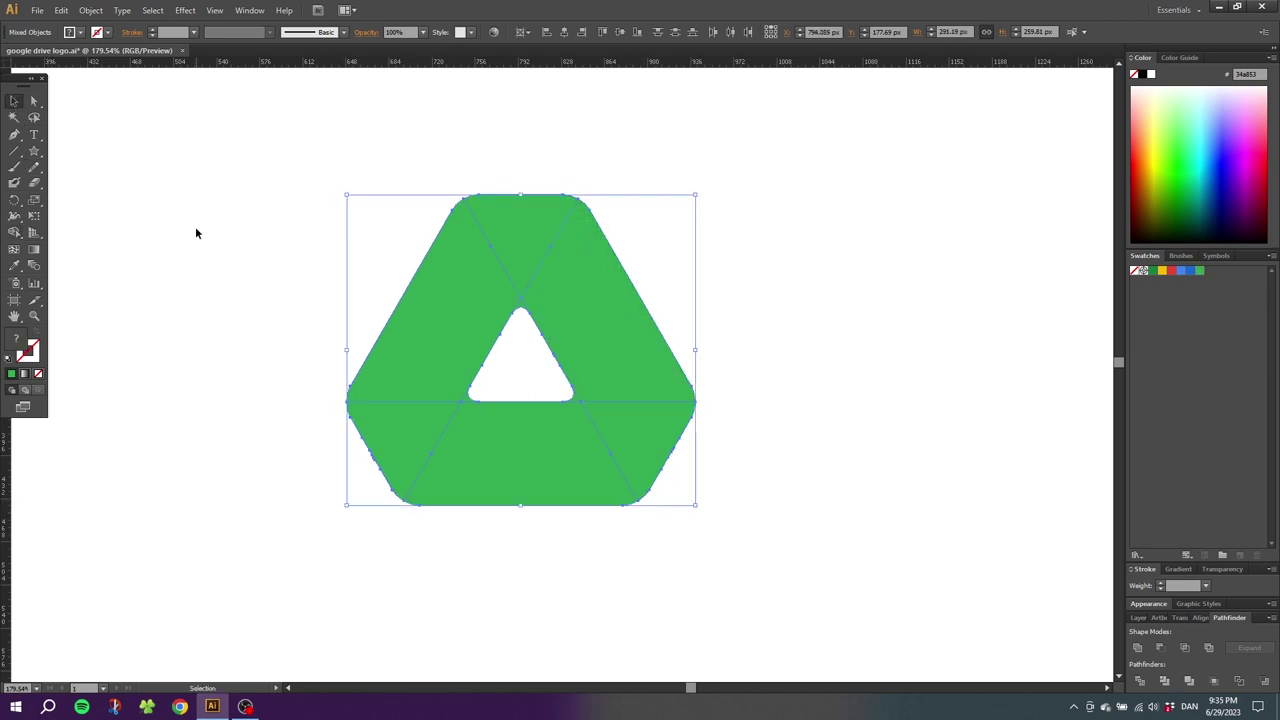
click(318, 299)
click(449, 309)
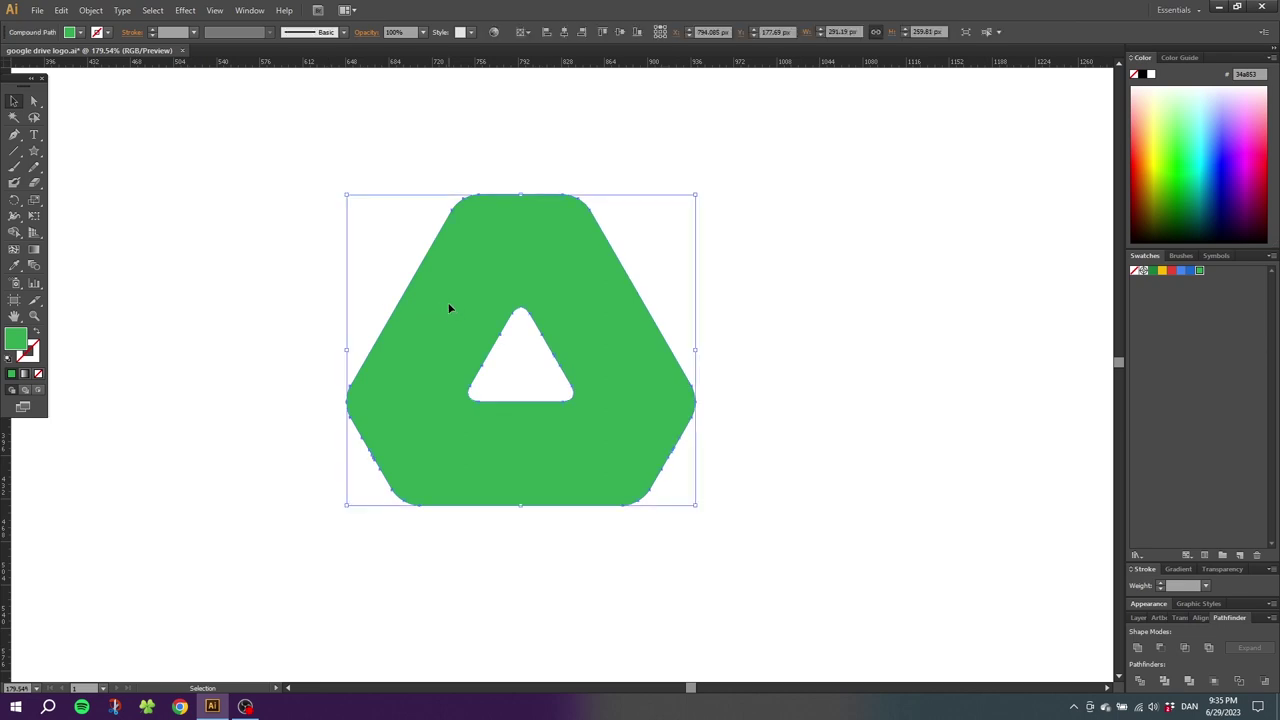
key(Delete)
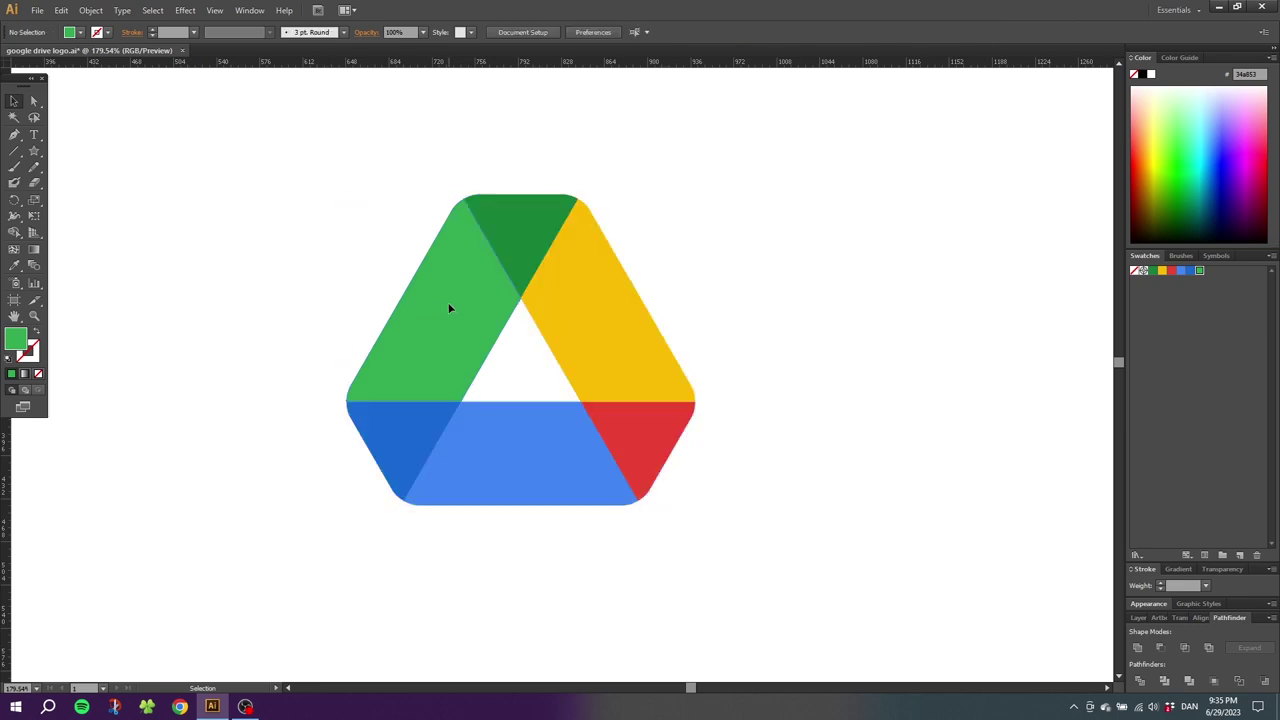